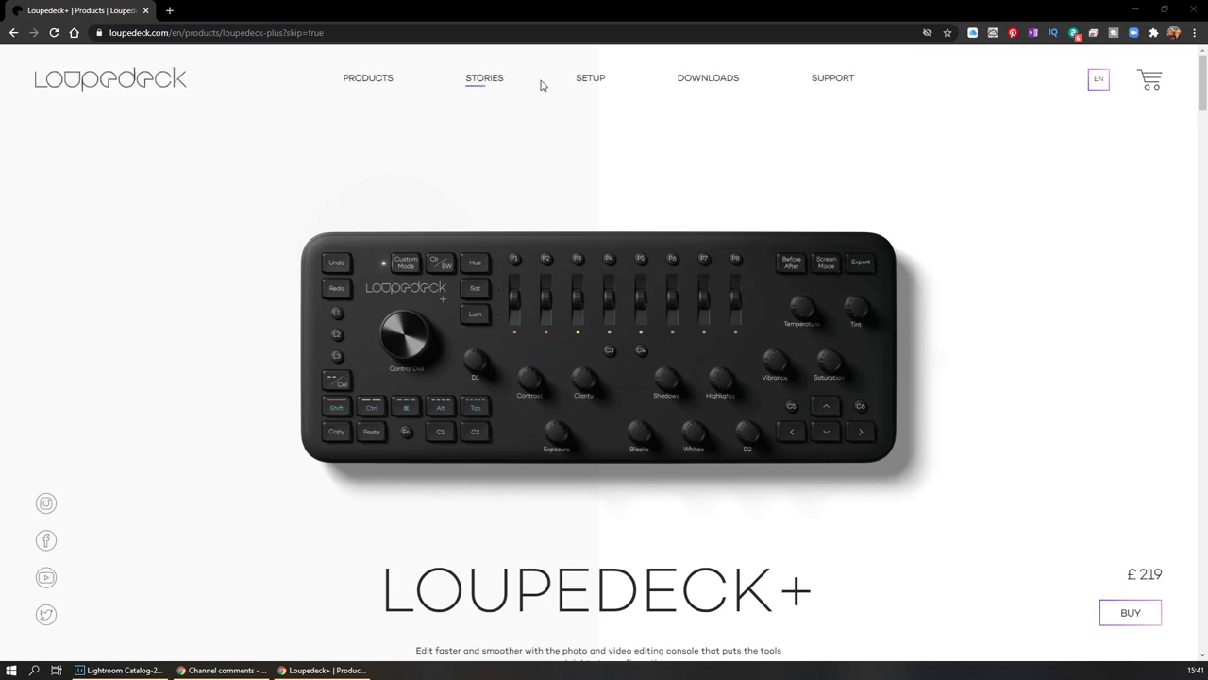
Step: Open the Loupedeck software setup page from the site's downloads section
{"action": "left_click", "coordinate": [715, 84]}
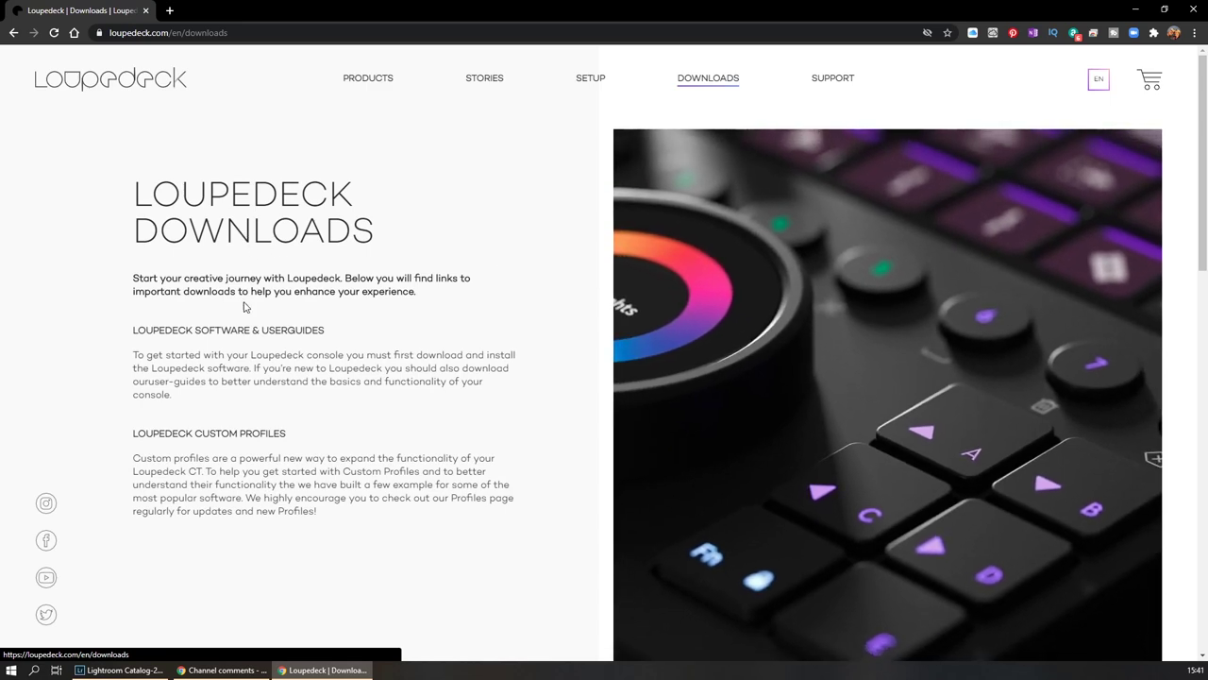
{"action": "scroll", "coordinate": [219, 388], "scroll_direction": "down", "scroll_amount": 7}
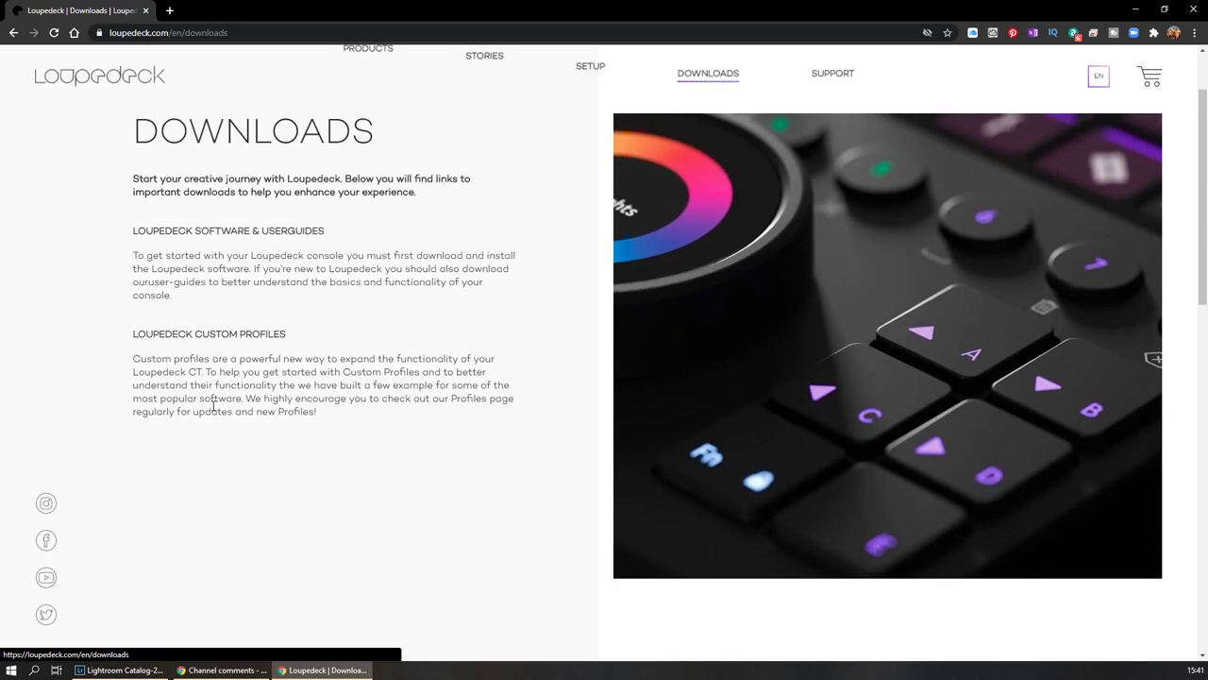
{"action": "scroll", "coordinate": [311, 373], "scroll_direction": "down", "scroll_amount": 3}
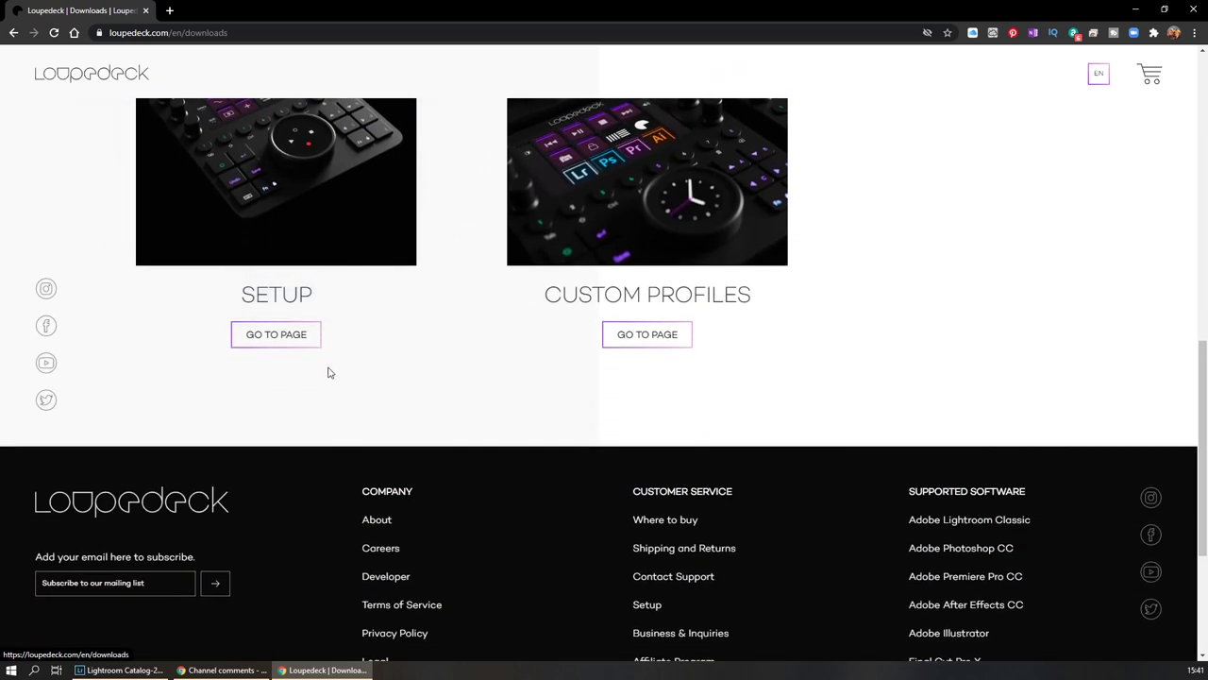
{"action": "left_click", "coordinate": [276, 335]}
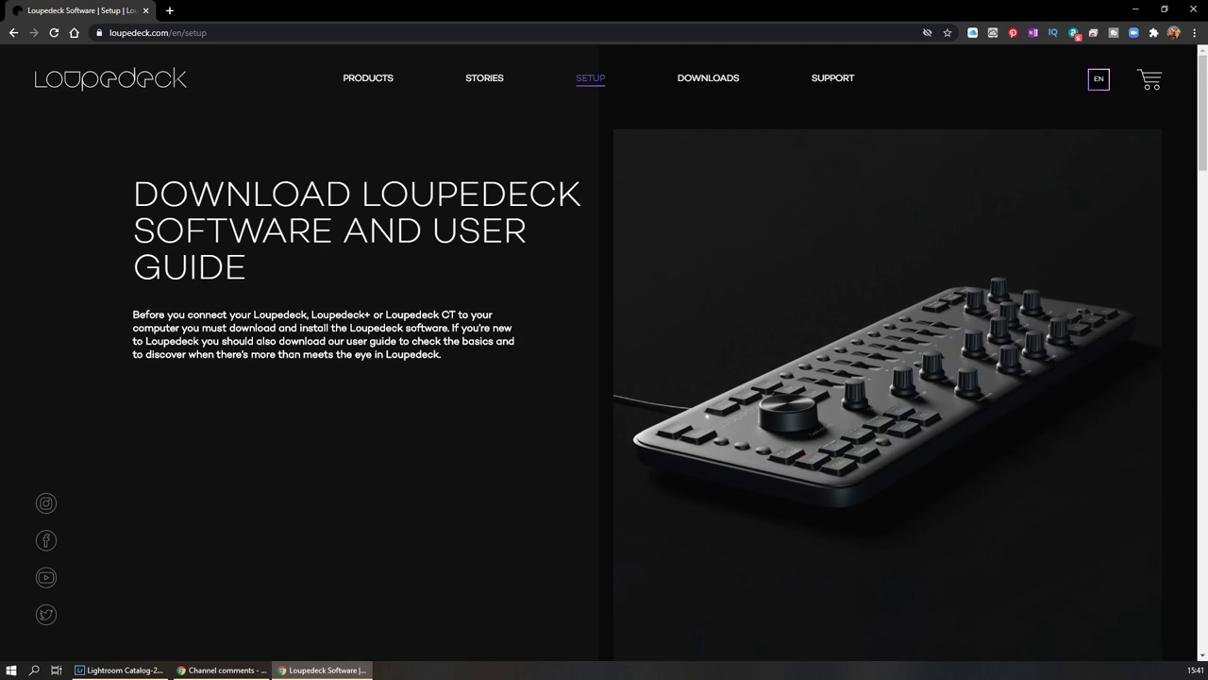
Step: Download the Loupedeck software version 3.2.5 for Windows
{"action": "left_click_drag", "start_coordinate": [357, 354], "coordinate": [358, 354]}
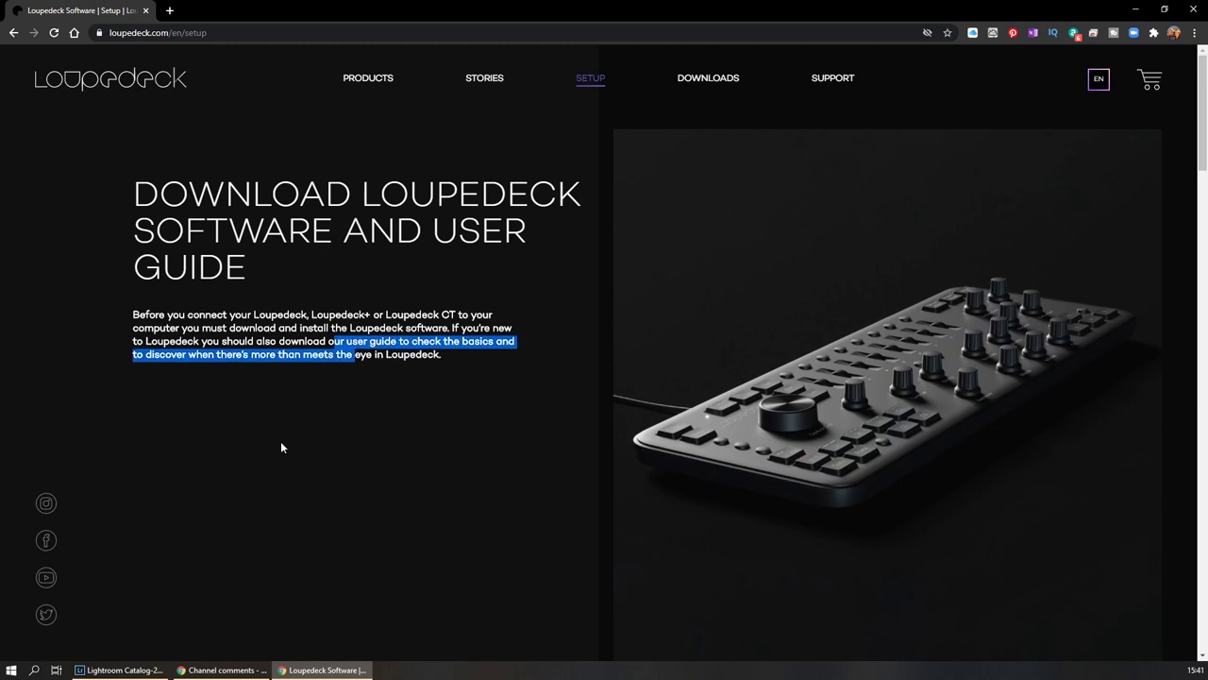
{"action": "scroll", "coordinate": [283, 437], "scroll_direction": "down", "scroll_amount": 5}
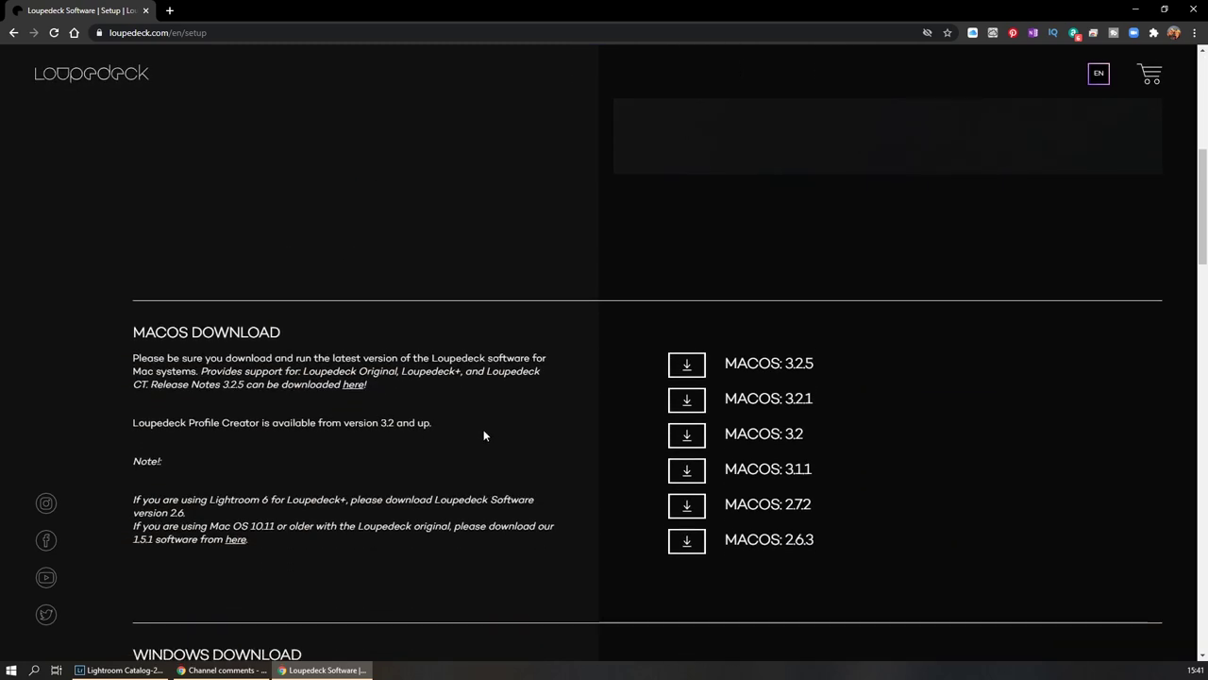
{"action": "scroll", "coordinate": [477, 432], "scroll_direction": "down", "scroll_amount": 3}
{"action": "scroll", "coordinate": [477, 434], "scroll_direction": "down", "scroll_amount": 1}
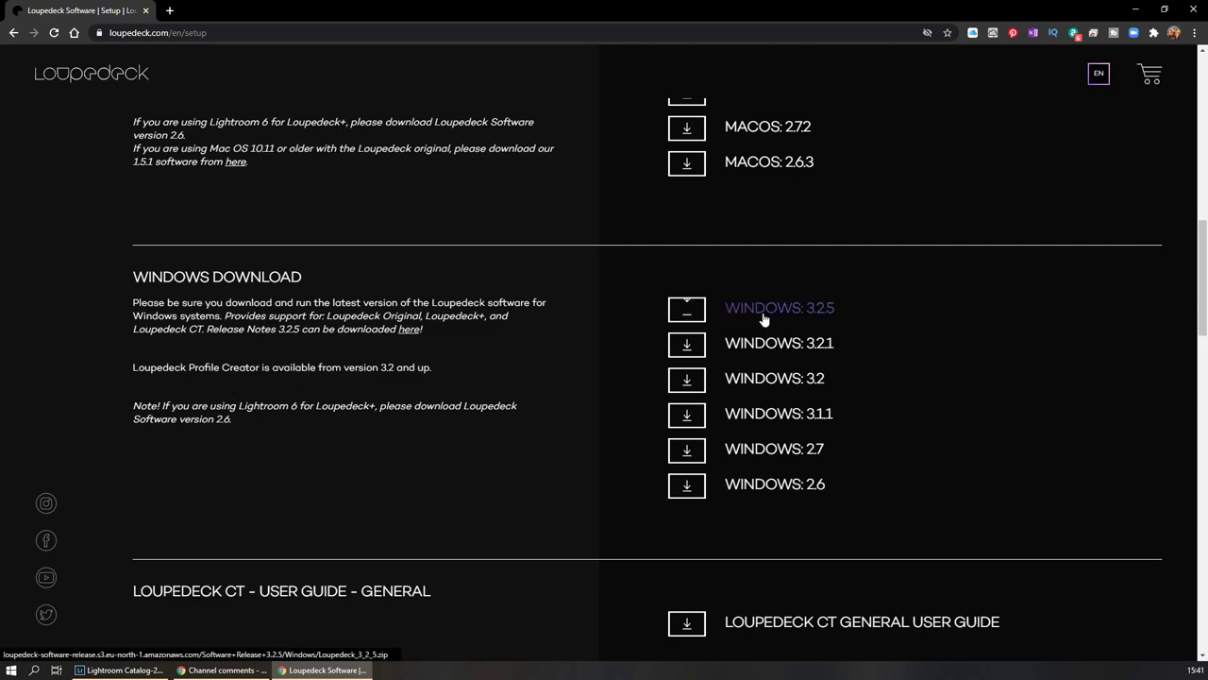
{"action": "left_click", "coordinate": [682, 311]}
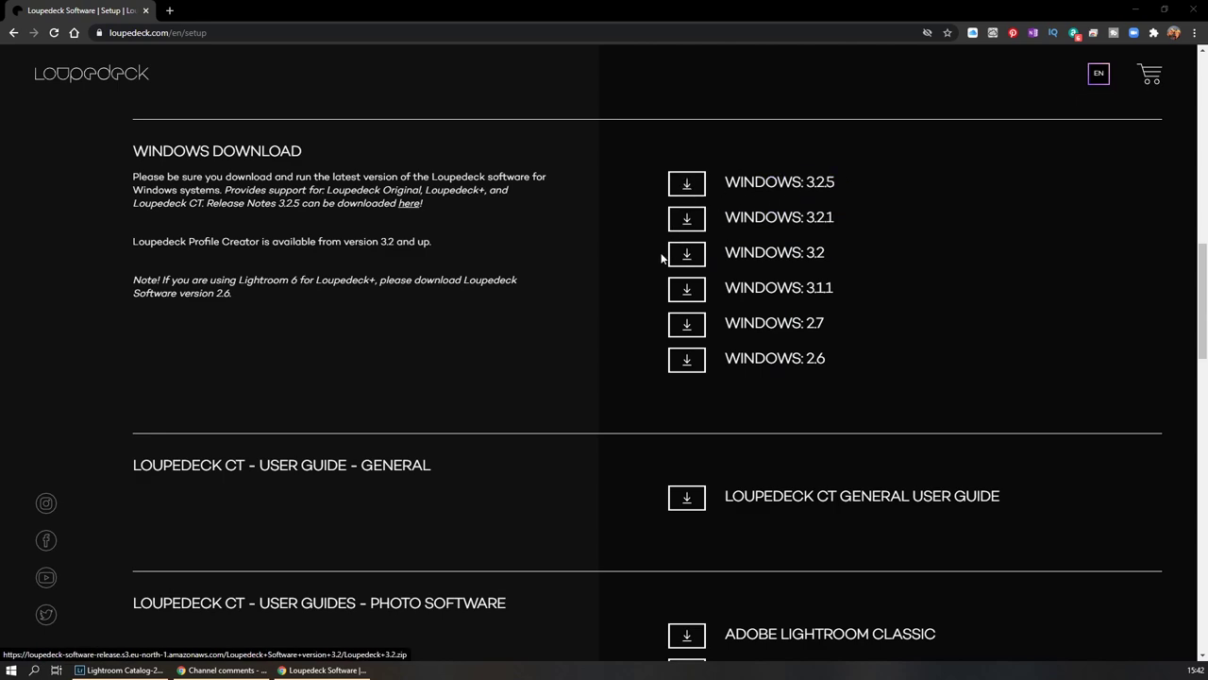
Step: Examine the user guides offered for Loupedeck CT, Loupedeck+ and Loupedeck Original on the setup page
{"action": "scroll", "coordinate": [610, 371], "scroll_direction": "down", "scroll_amount": 2}
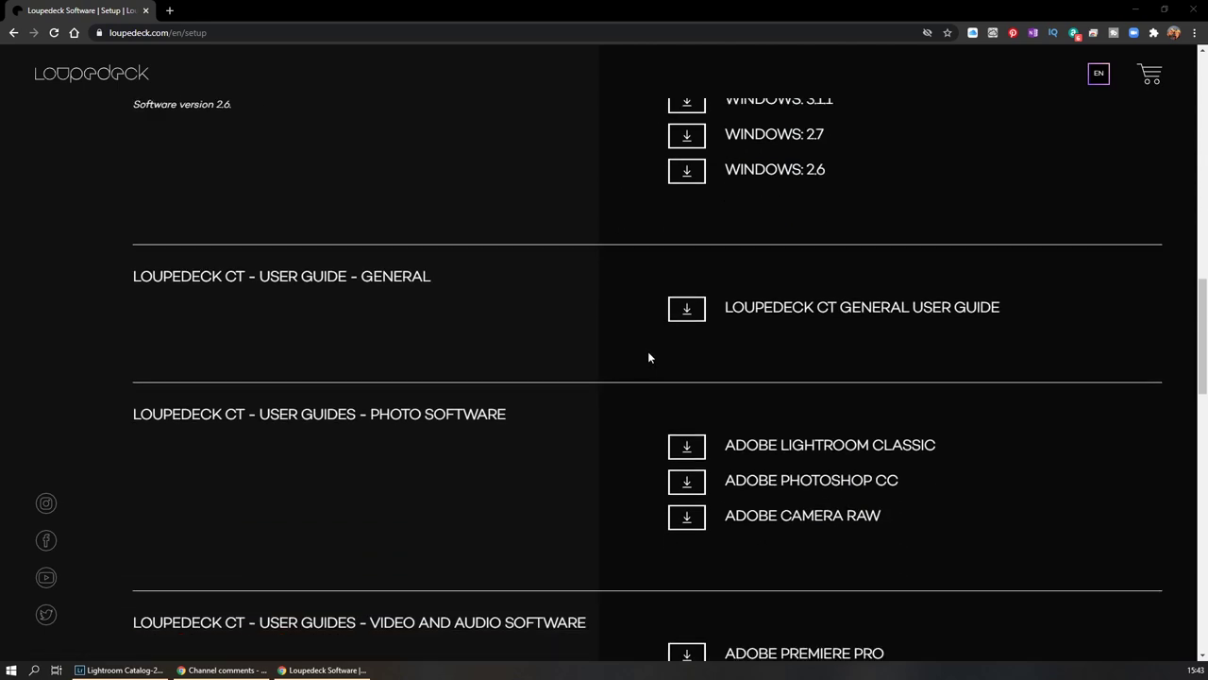
{"action": "scroll", "coordinate": [862, 323], "scroll_direction": "down", "scroll_amount": 1}
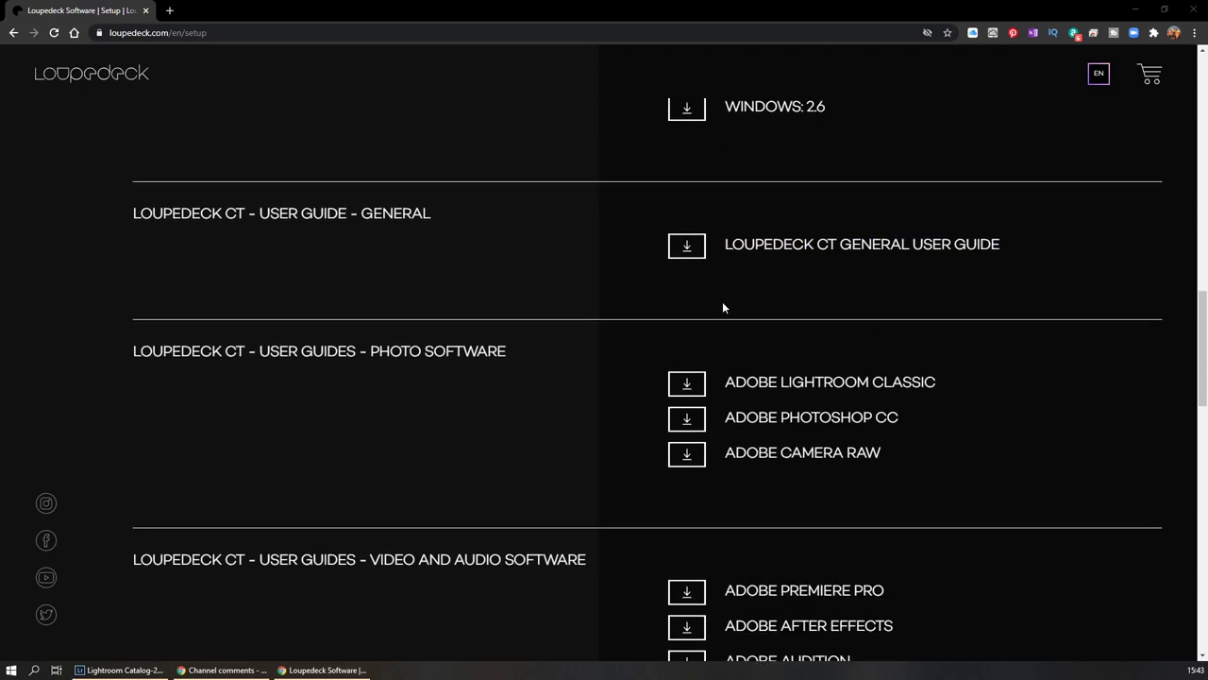
{"action": "scroll", "coordinate": [576, 421], "scroll_direction": "down", "scroll_amount": 1}
{"action": "scroll", "coordinate": [579, 416], "scroll_direction": "down", "scroll_amount": 2}
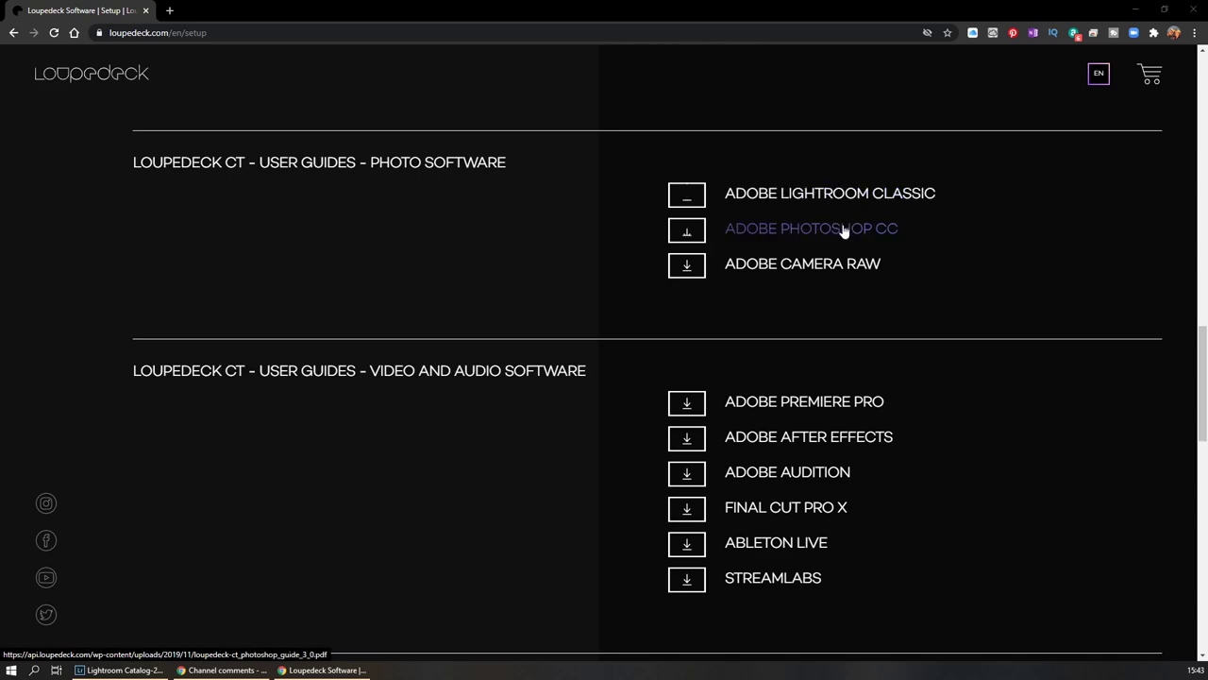
{"action": "scroll", "coordinate": [625, 382], "scroll_direction": "down", "scroll_amount": 1}
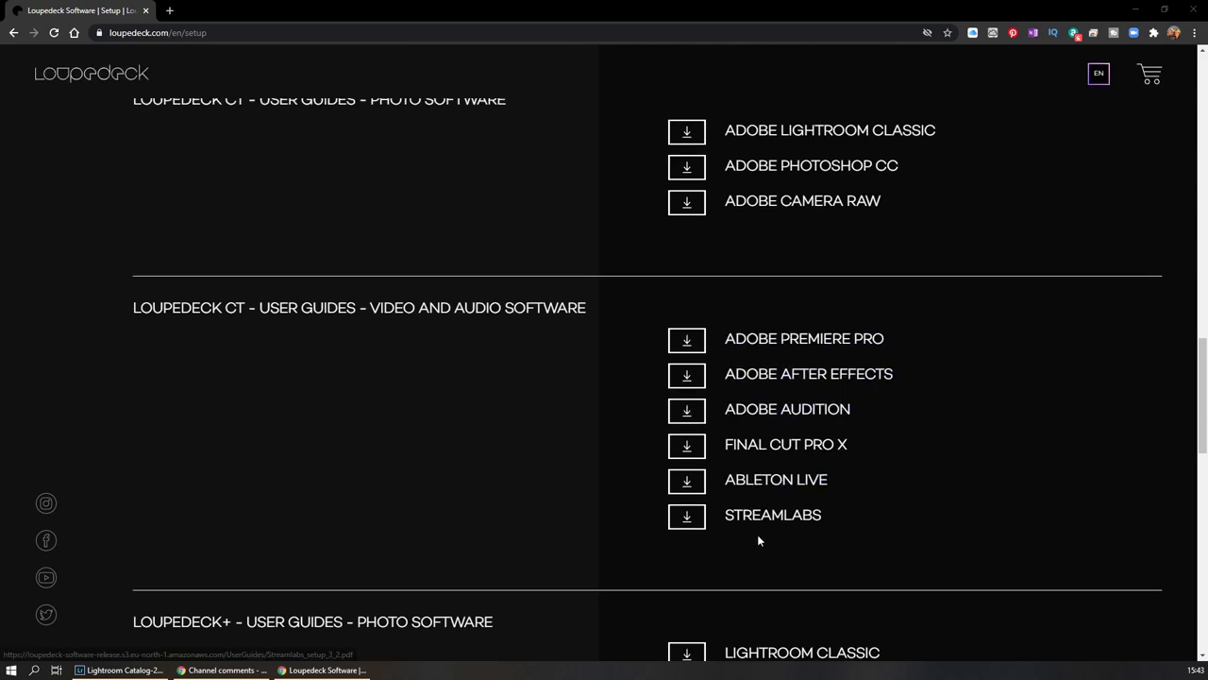
{"action": "scroll", "coordinate": [642, 449], "scroll_direction": "down", "scroll_amount": 3}
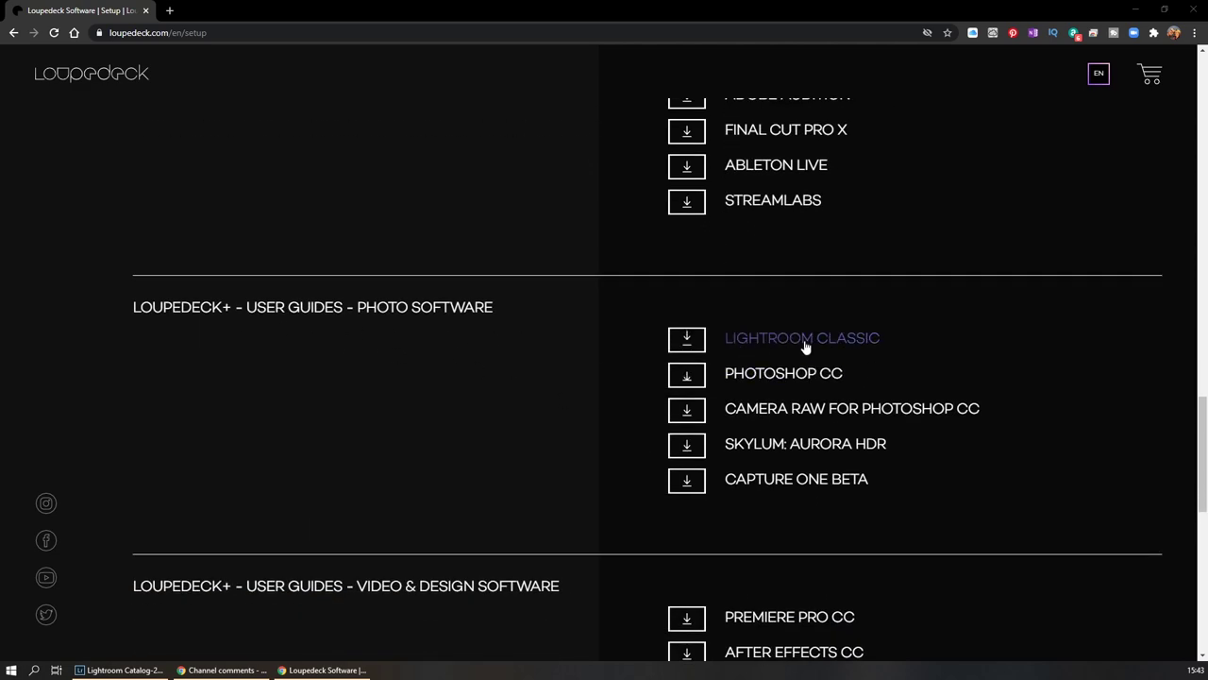
{"action": "scroll", "coordinate": [755, 431], "scroll_direction": "down", "scroll_amount": 1}
{"action": "scroll", "coordinate": [609, 473], "scroll_direction": "down", "scroll_amount": 3}
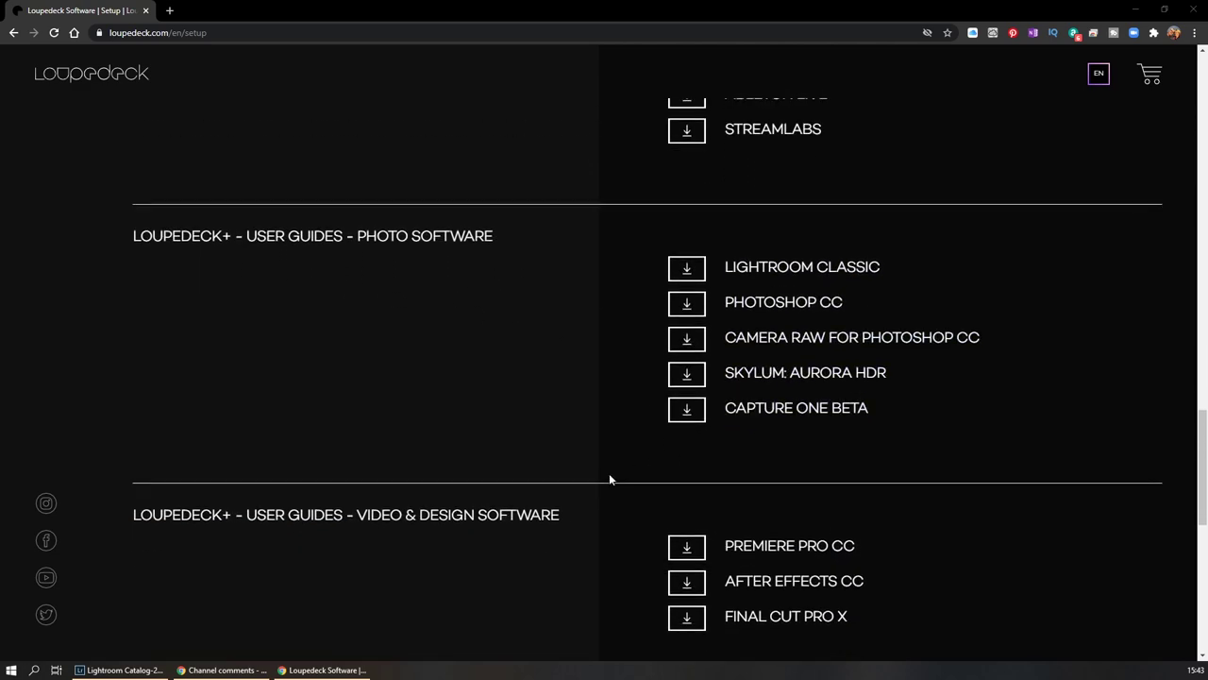
{"action": "scroll", "coordinate": [618, 465], "scroll_direction": "down", "scroll_amount": 1}
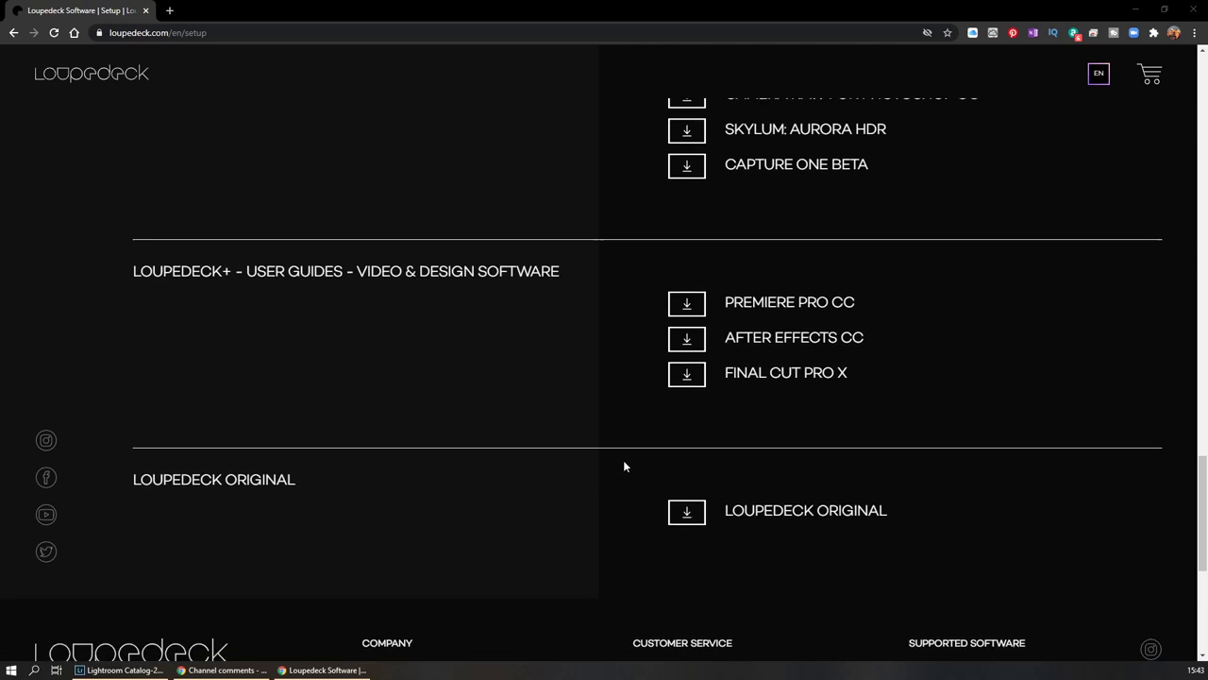
{"action": "scroll", "coordinate": [676, 386], "scroll_direction": "down", "scroll_amount": 1}
{"action": "scroll", "coordinate": [676, 386], "scroll_direction": "down", "scroll_amount": 1}
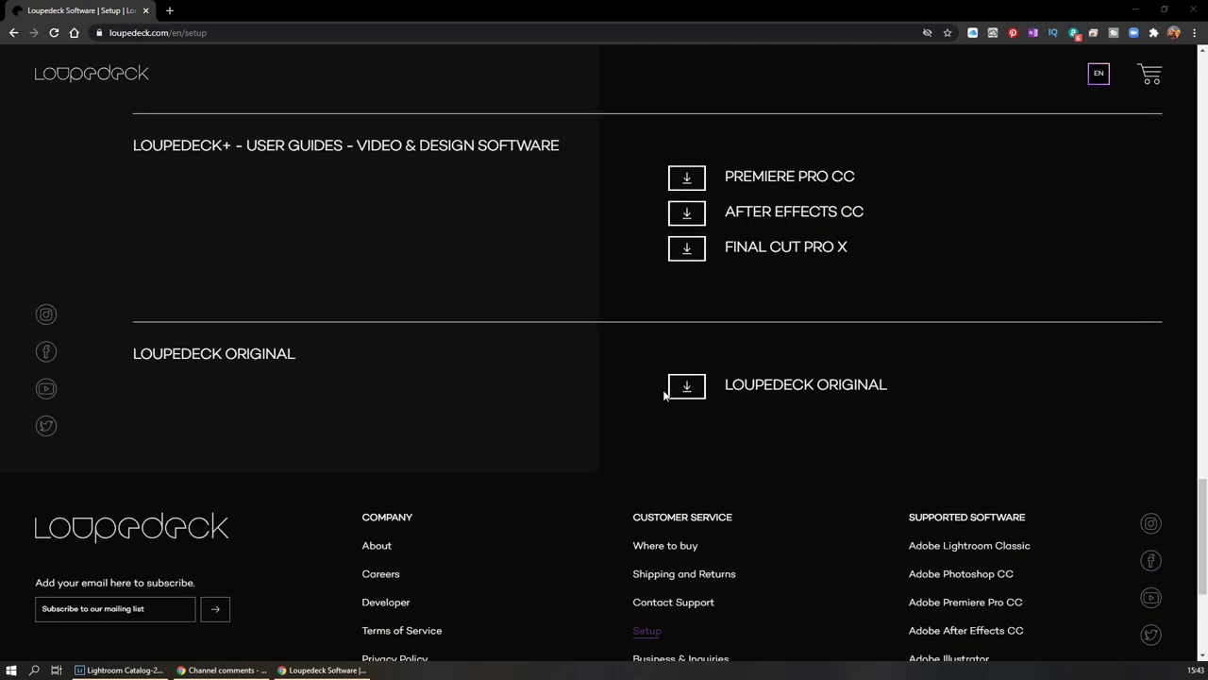
{"action": "scroll", "coordinate": [457, 370], "scroll_direction": "up", "scroll_amount": 9}
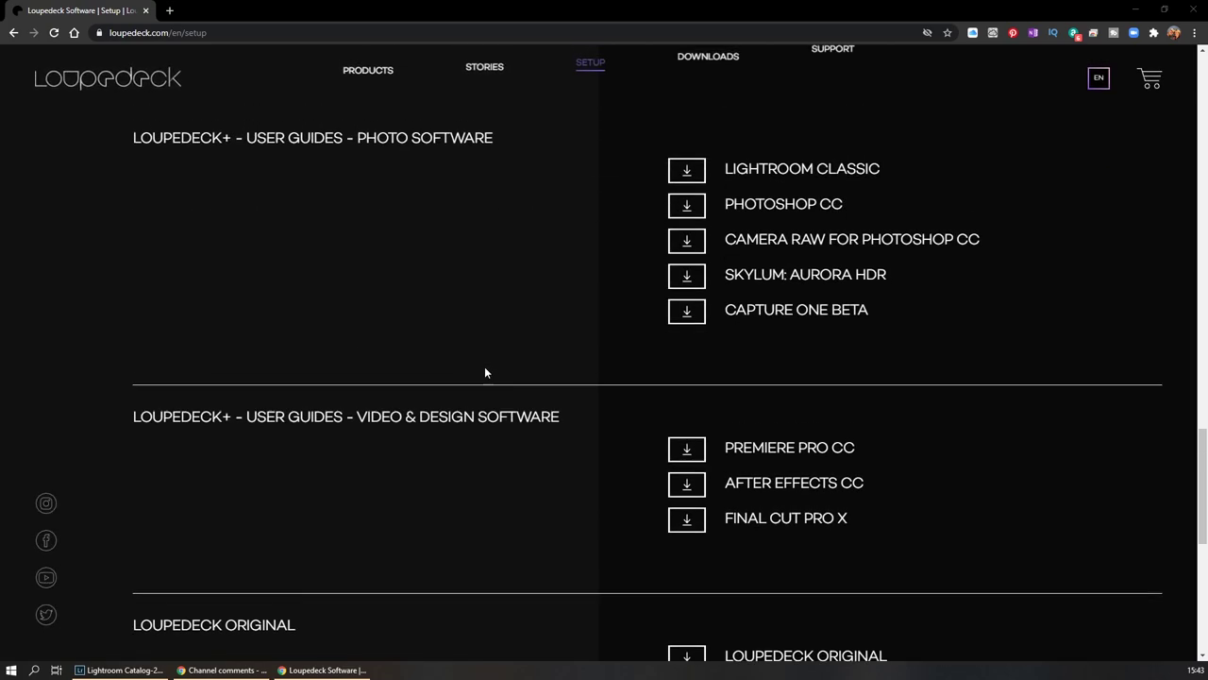
{"action": "scroll", "coordinate": [488, 370], "scroll_direction": "up", "scroll_amount": 12}
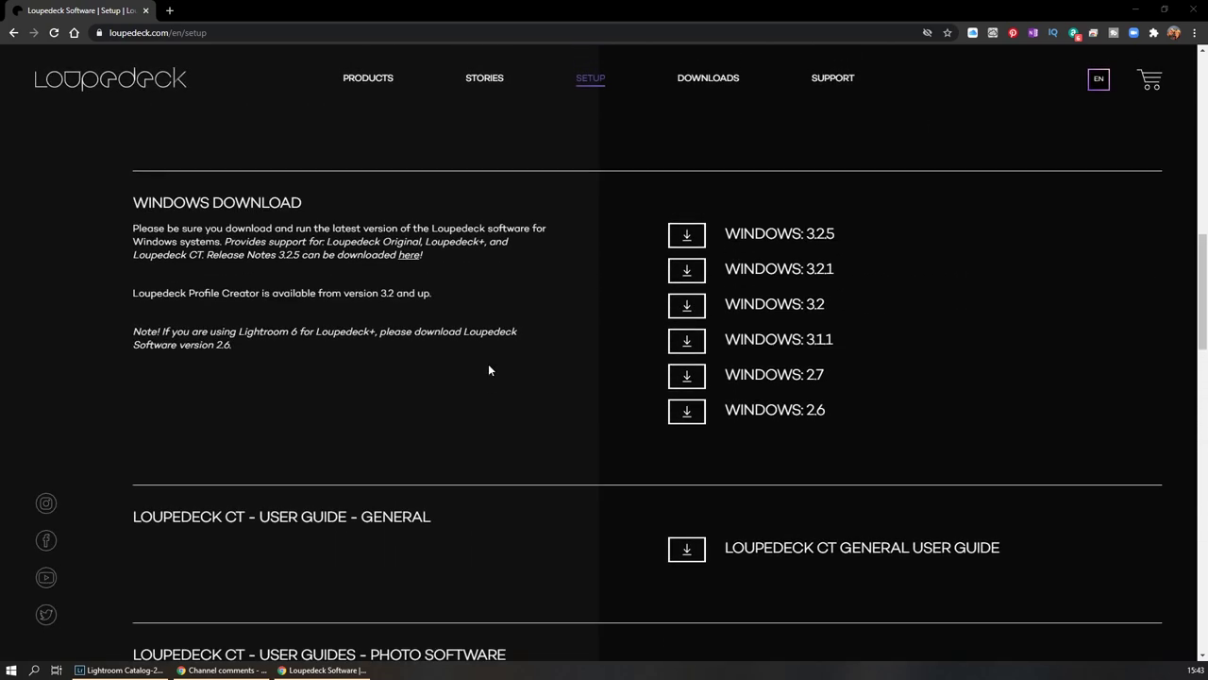
{"action": "scroll", "coordinate": [488, 370], "scroll_direction": "up", "scroll_amount": 3}
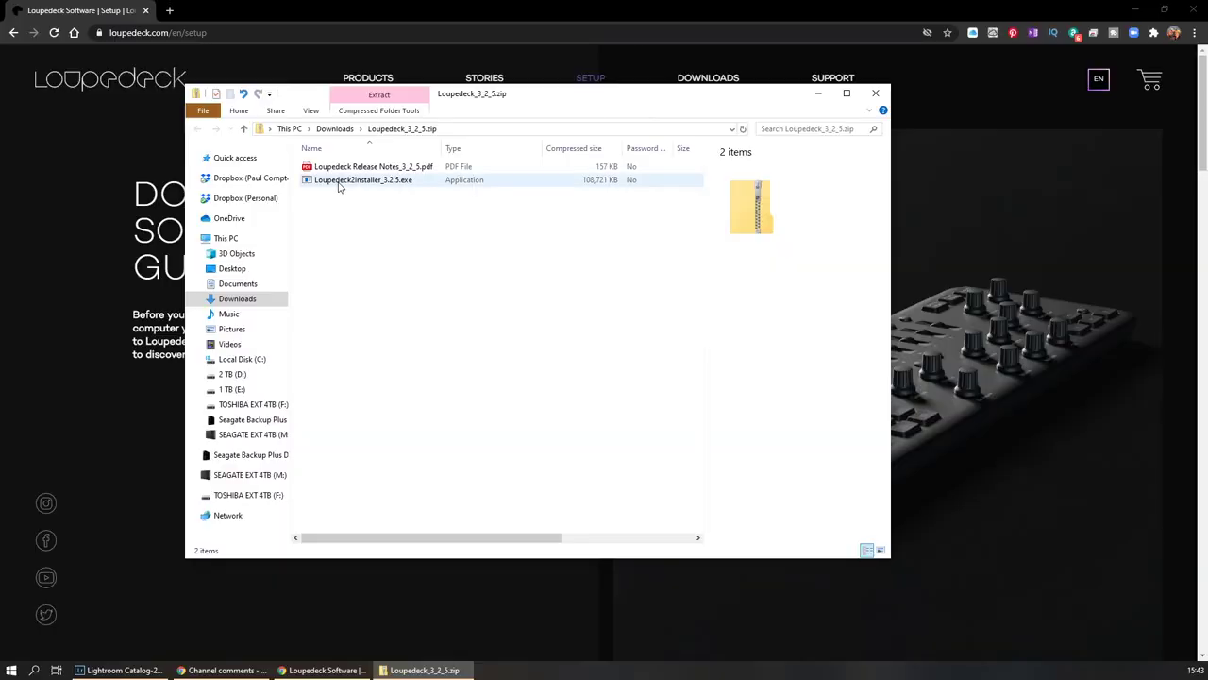
Step: Extract all files from Loupedeck_3_2_5.zip into the proposed Loupedeck_3_2_5 folder and close the archive window
{"action": "double_click", "coordinate": [339, 182]}
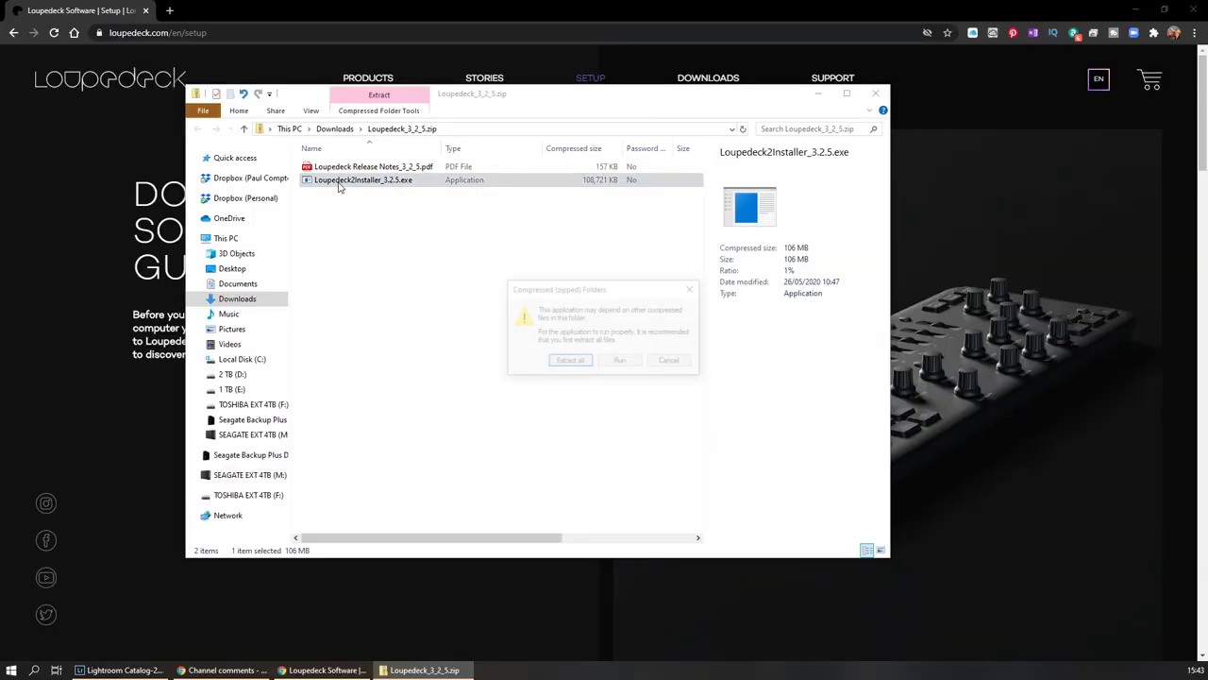
{"action": "left_click", "coordinate": [572, 362]}
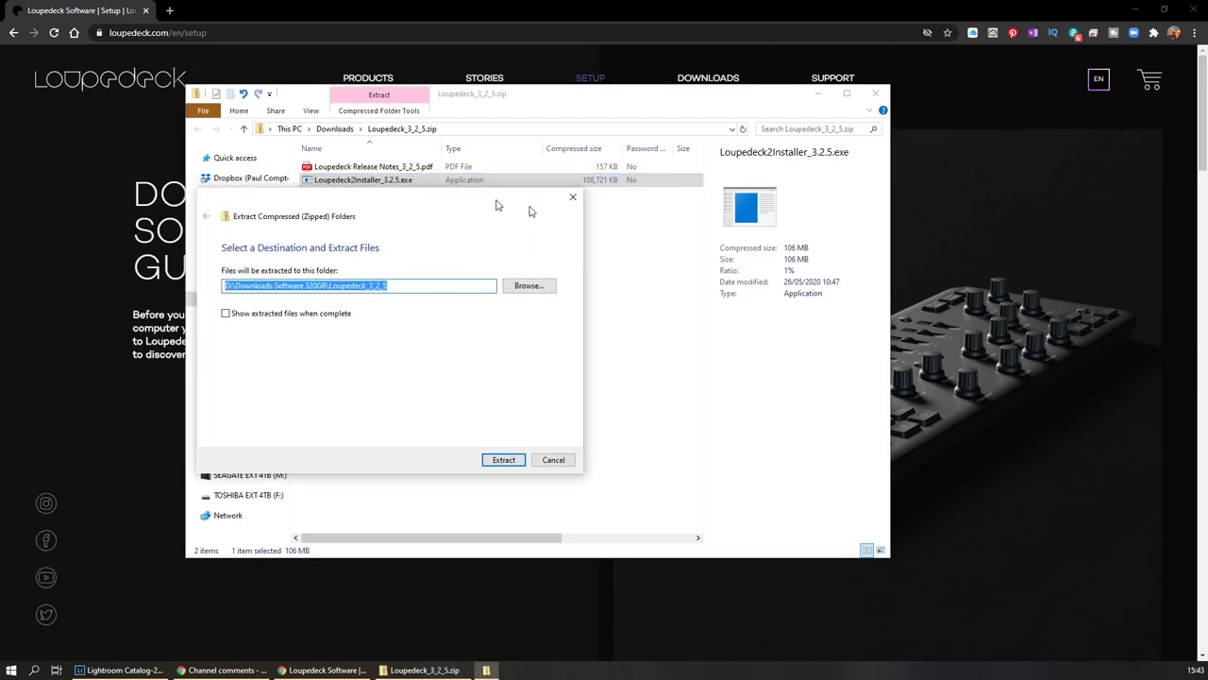
{"action": "left_click", "coordinate": [780, 479]}
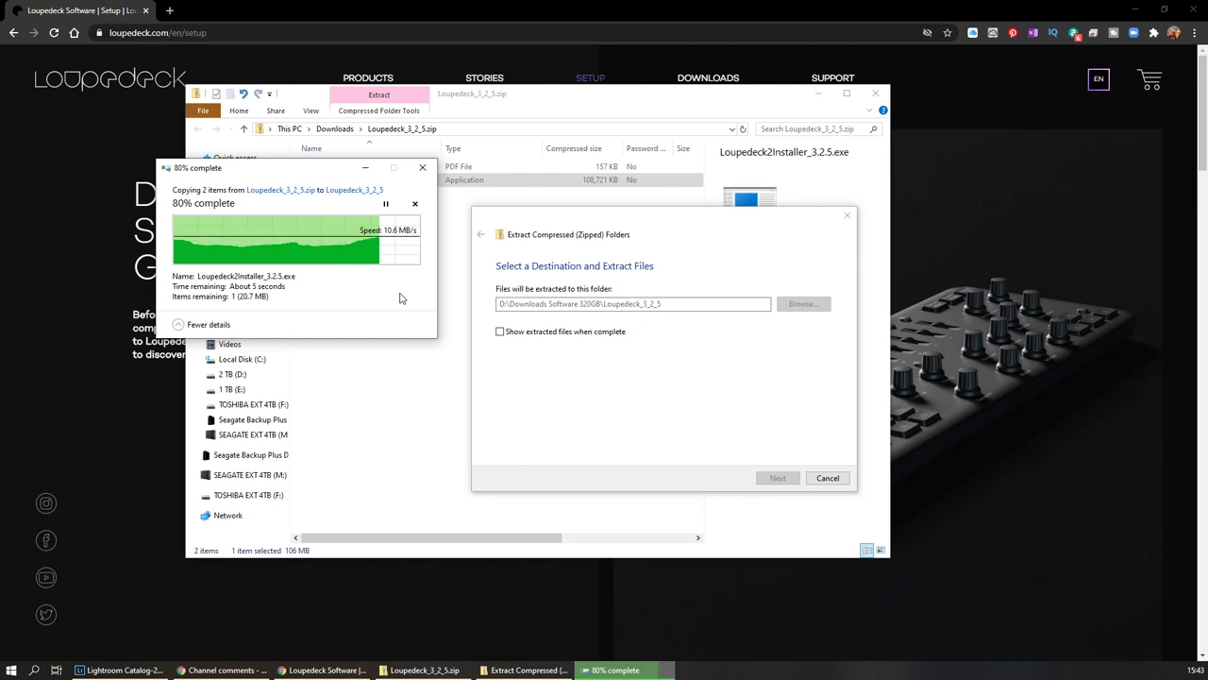
{"action": "left_click", "coordinate": [875, 93]}
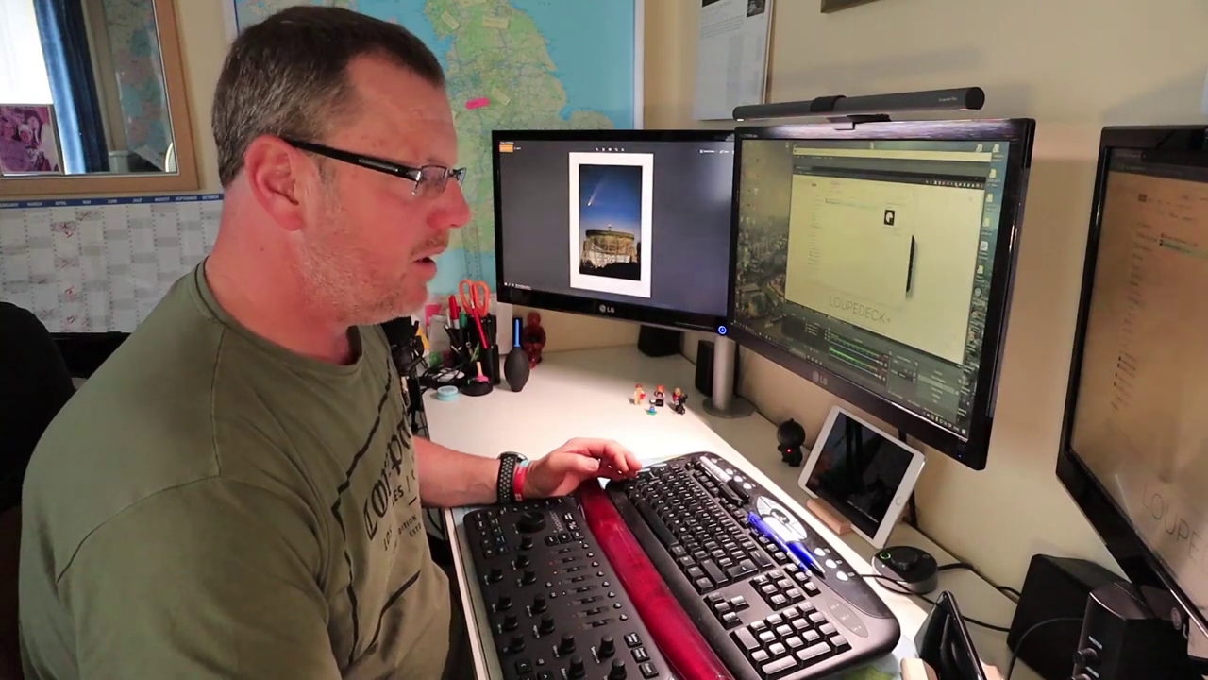
Step: Agree to the Loupedeck license terms and conditions and start the installation
{"action": "left_click", "coordinate": [485, 367]}
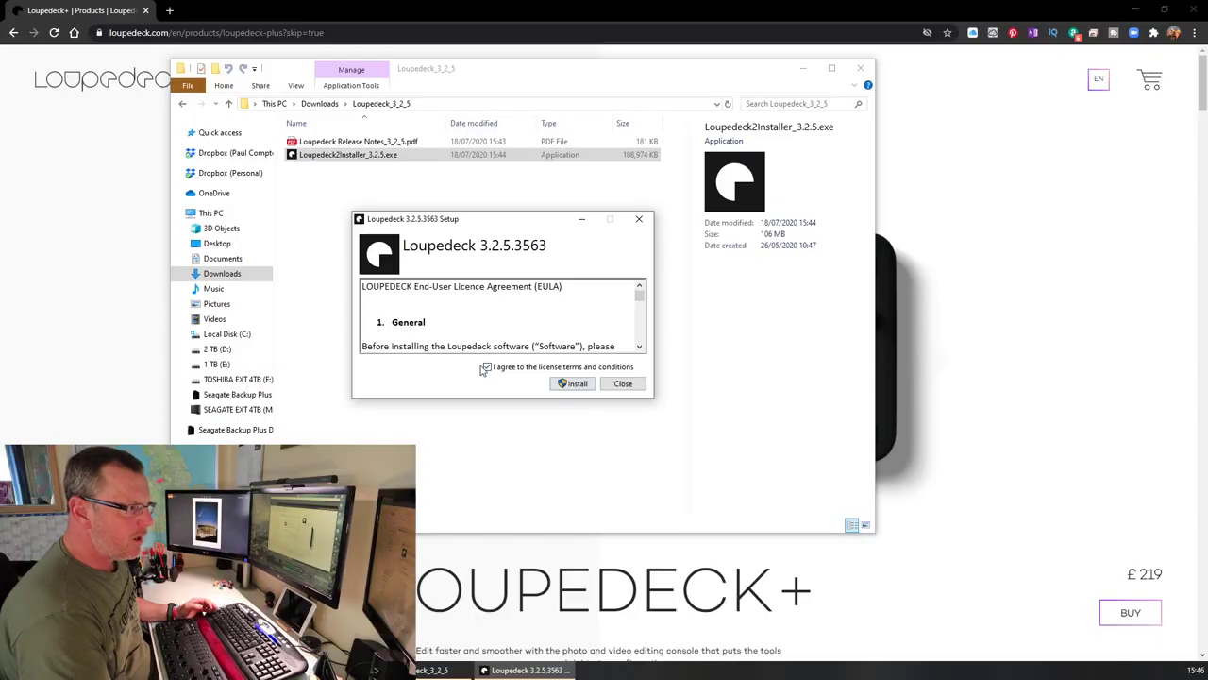
{"action": "left_click", "coordinate": [487, 367]}
{"action": "left_click", "coordinate": [573, 384]}
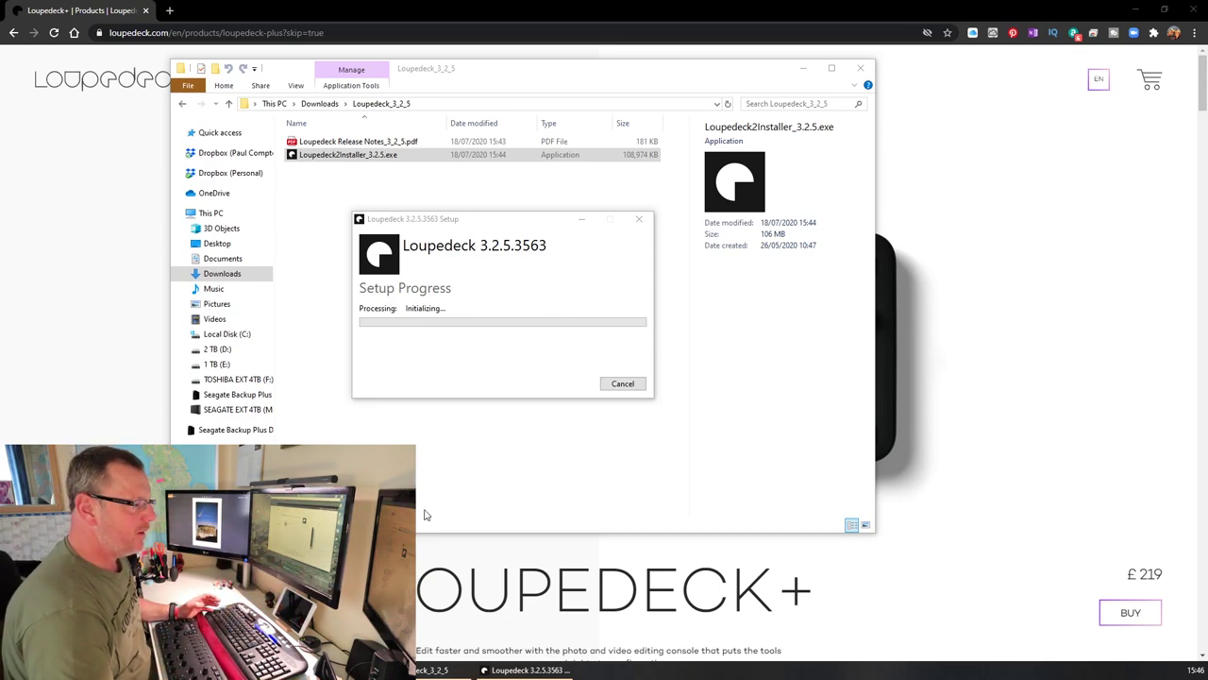
Step: Launch Loupedeck Setup from the installed programs and maximize its window
{"action": "key", "text": "alt+Tab"}
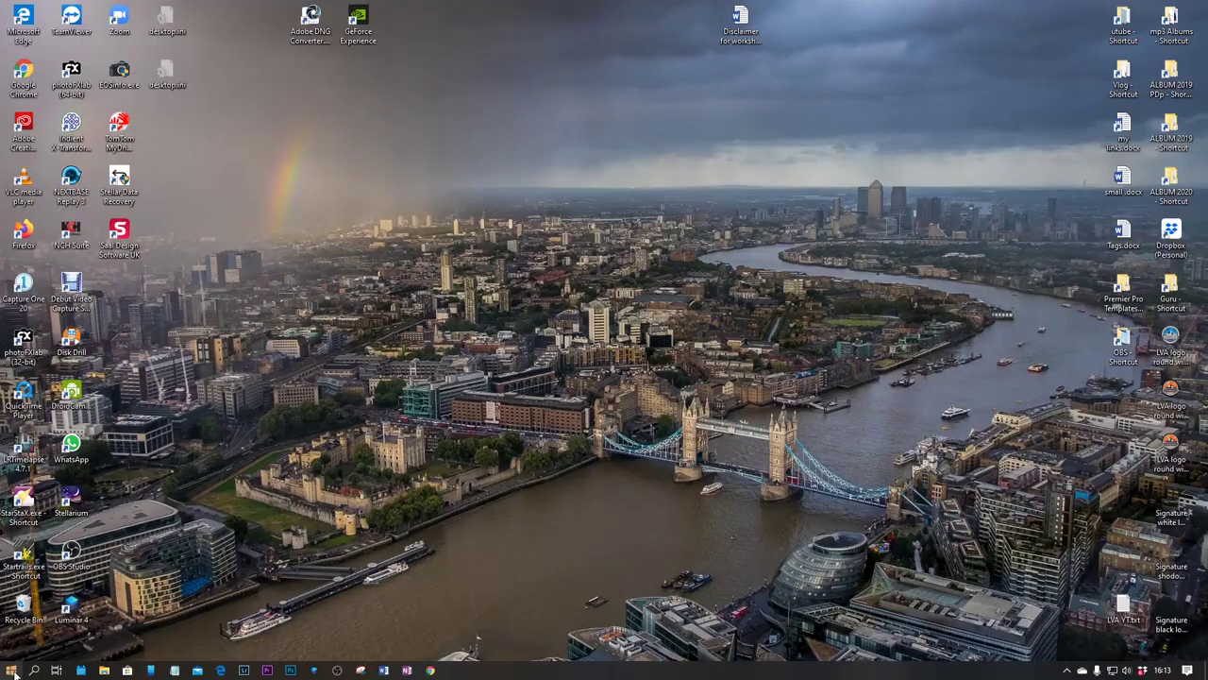
{"action": "left_click", "coordinate": [10, 670]}
{"action": "scroll", "coordinate": [116, 501], "scroll_direction": "down", "scroll_amount": 1}
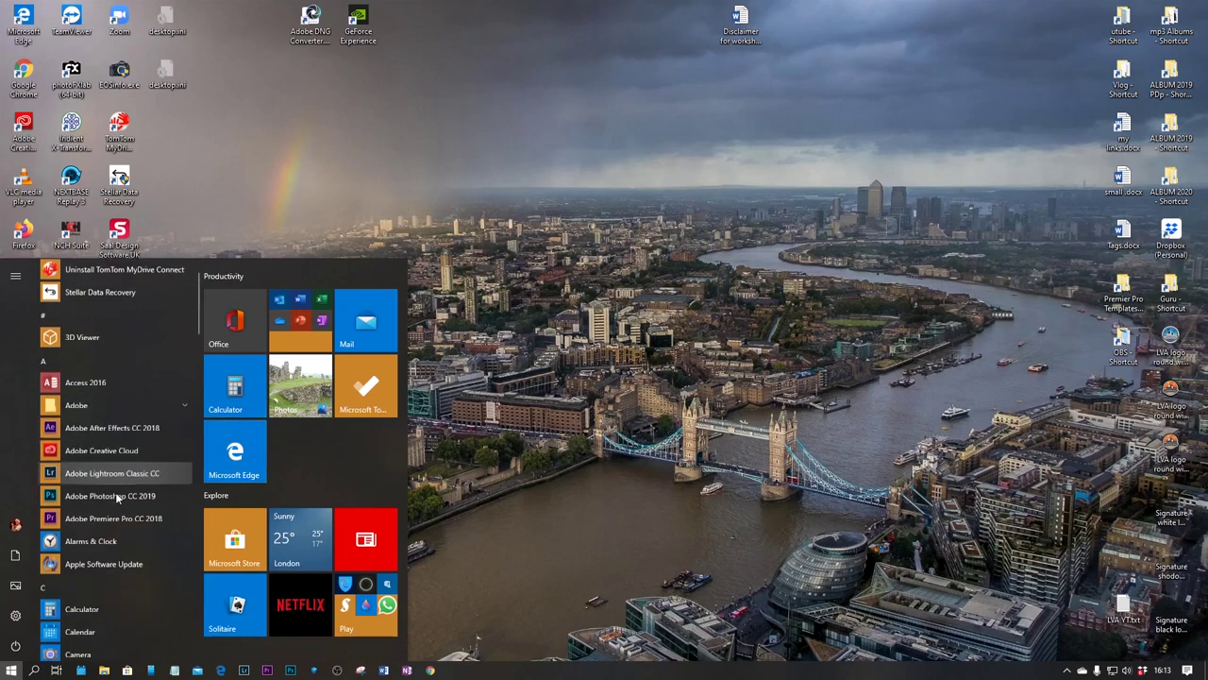
{"action": "scroll", "coordinate": [117, 491], "scroll_direction": "down", "scroll_amount": 10}
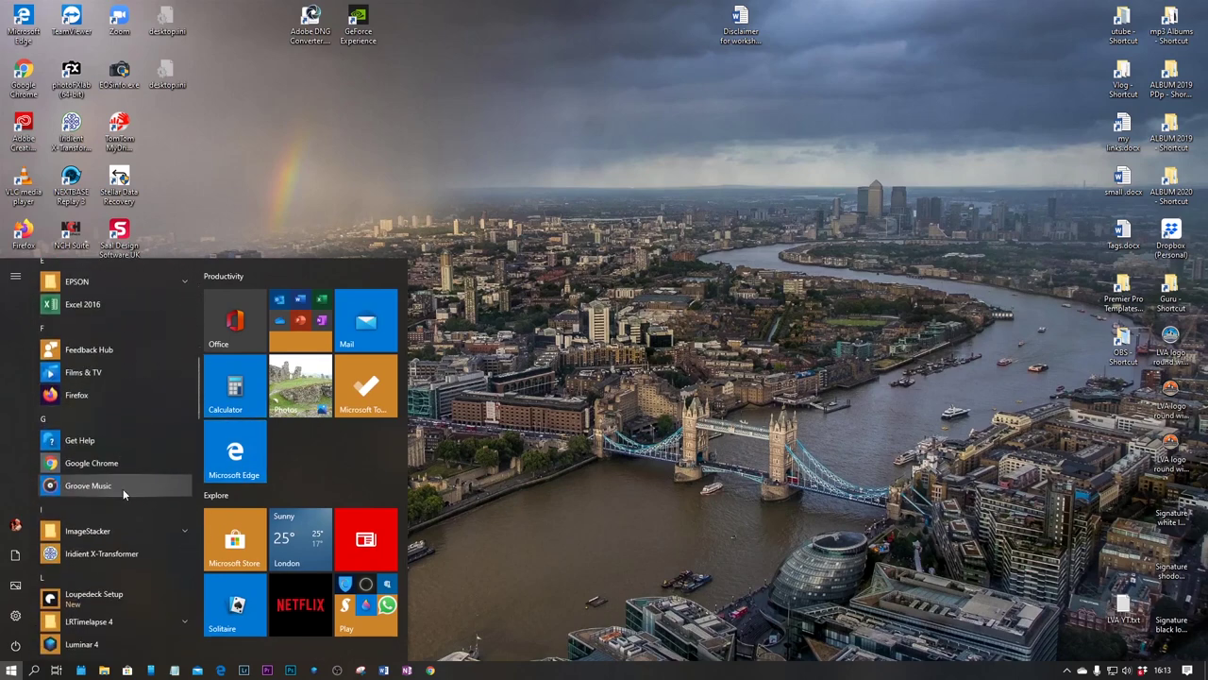
{"action": "scroll", "coordinate": [118, 486], "scroll_direction": "down", "scroll_amount": 3}
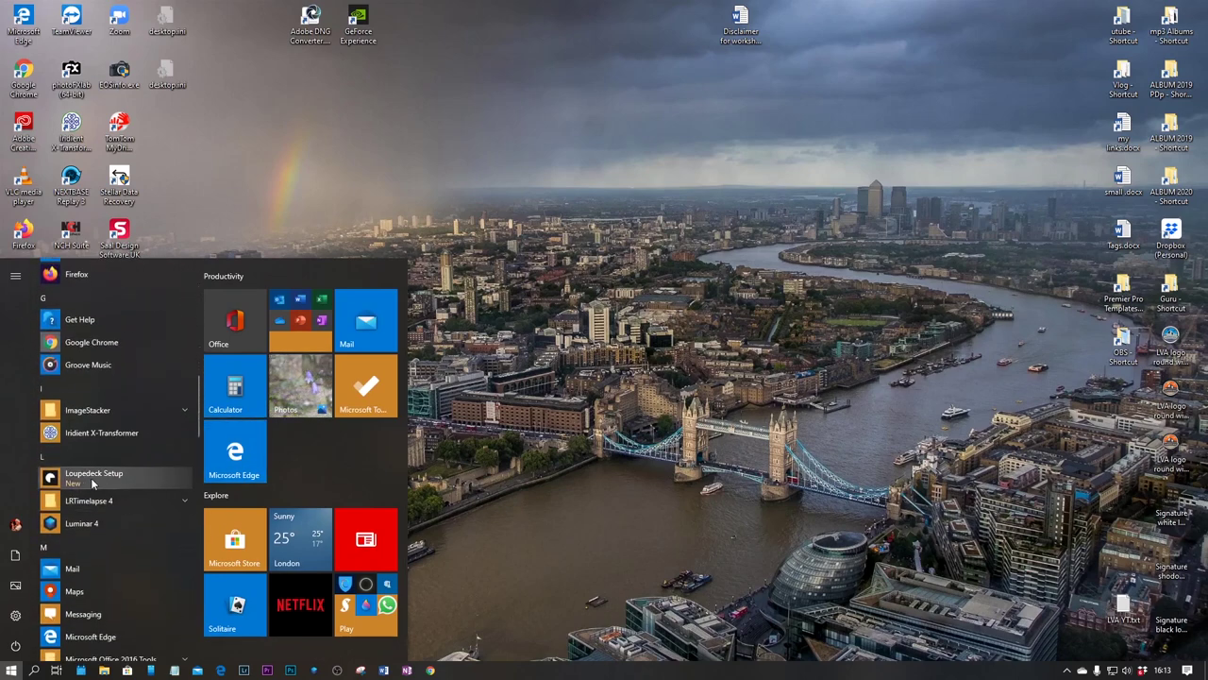
{"action": "left_click", "coordinate": [92, 482]}
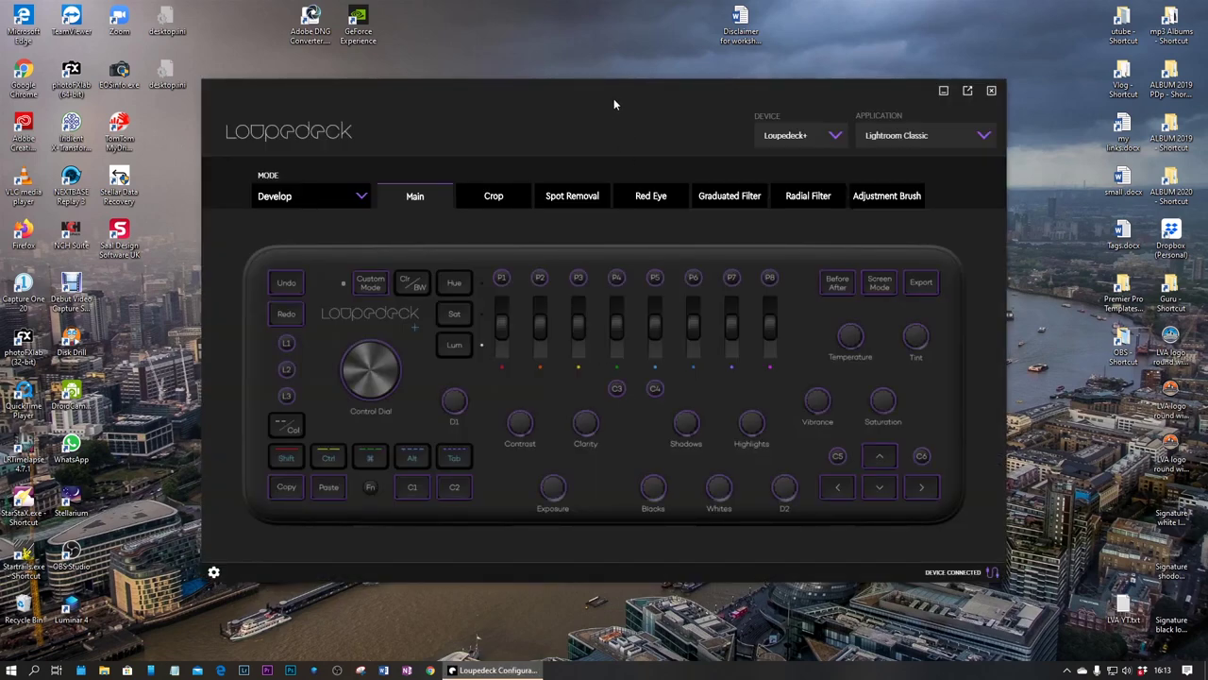
{"action": "double_click", "coordinate": [614, 102]}
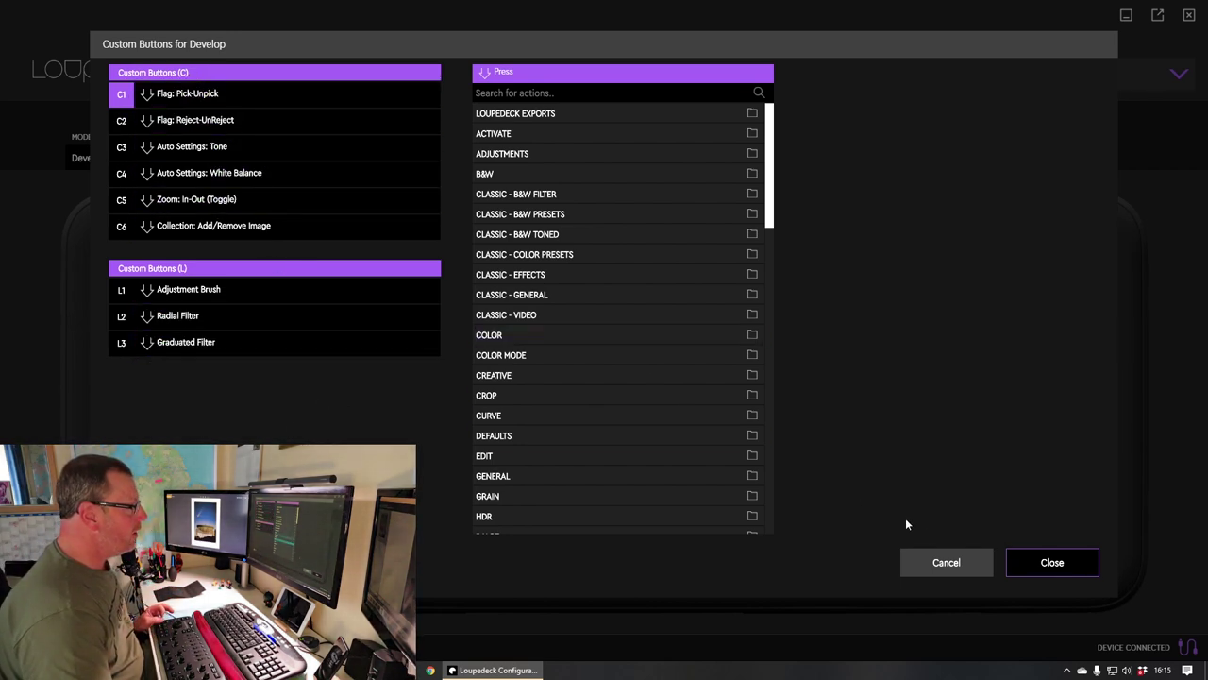
Step: Review the custom button assignments for Develop mode, including L1, and close the dialog
{"action": "left_click", "coordinate": [1039, 567]}
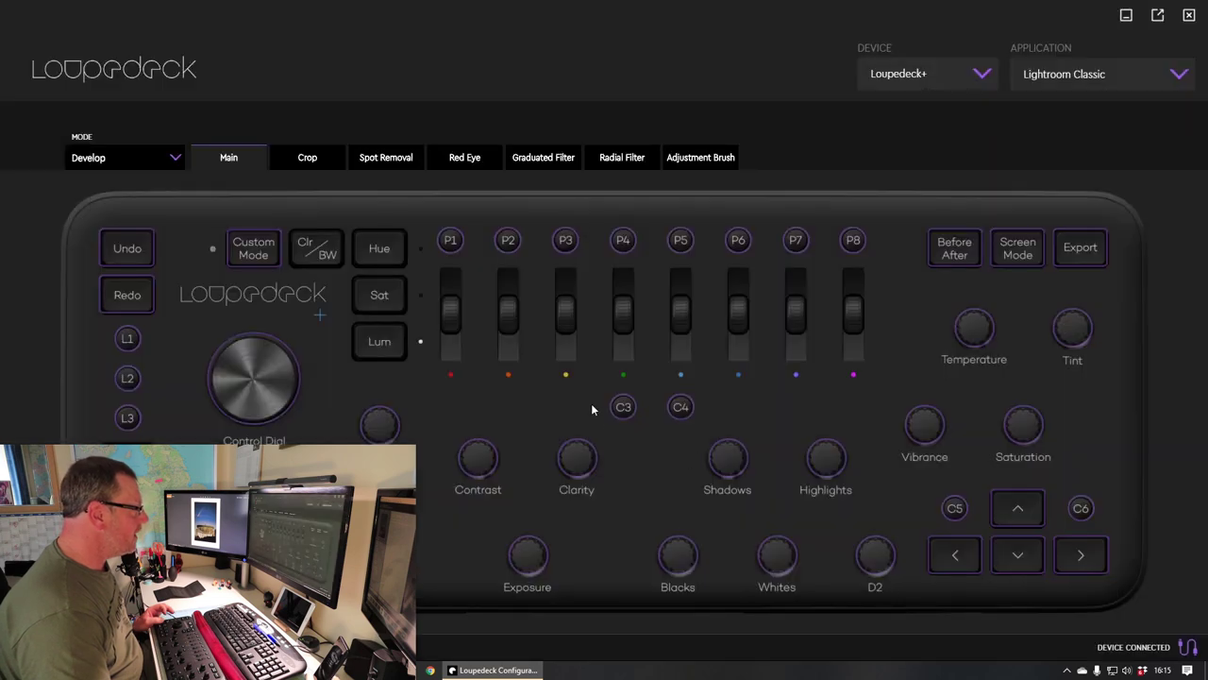
{"action": "left_click", "coordinate": [128, 338]}
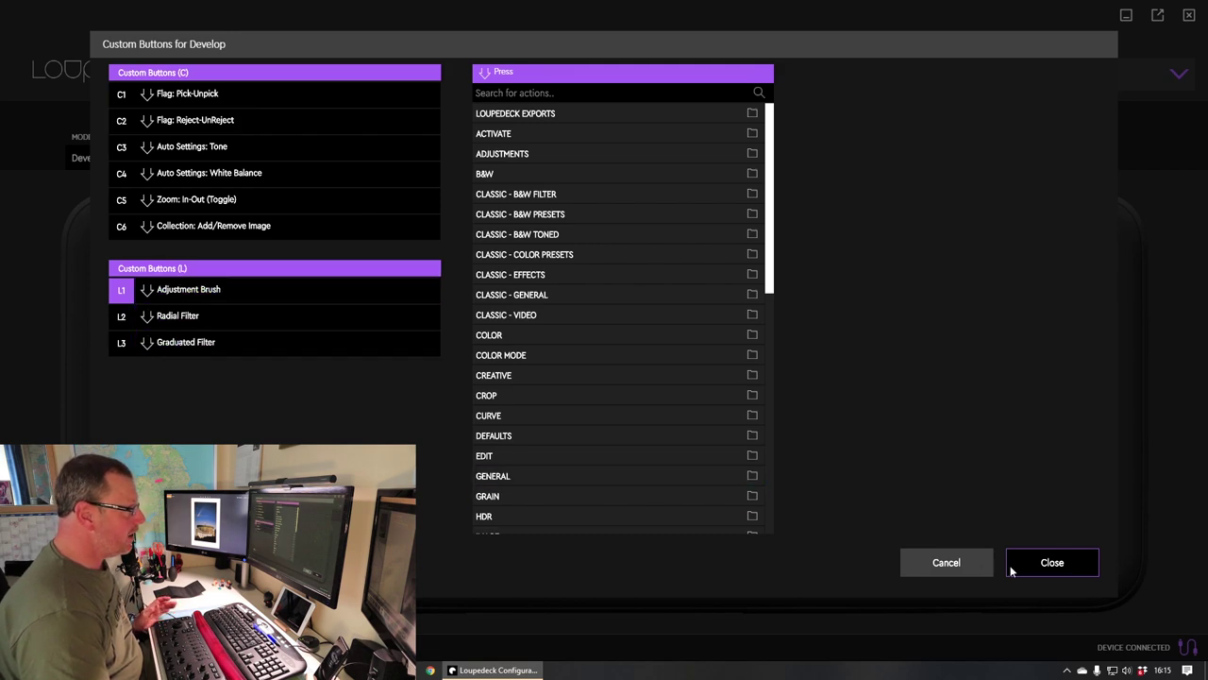
{"action": "left_click", "coordinate": [1052, 564]}
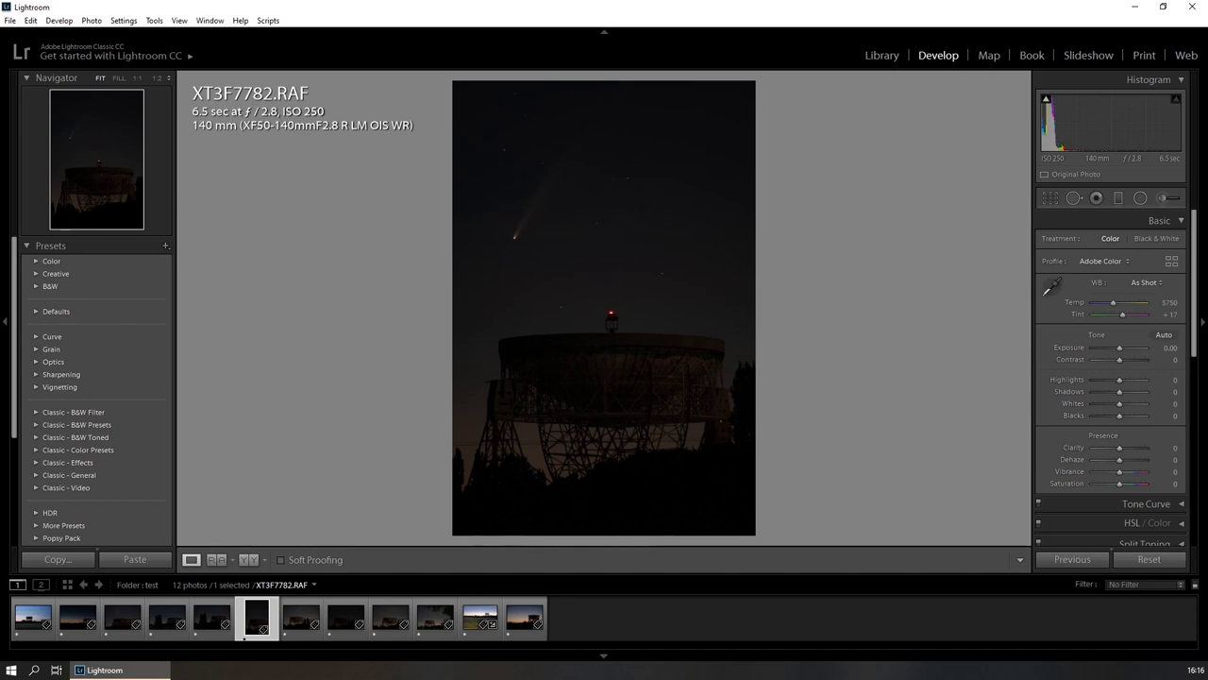
Step: Move the finished comet photo's window onto the neighbouring monitor for reference and bring back Lightroom's develop adjustments
{"action": "left_click_drag", "start_coordinate": [38, 12], "coordinate": [135, 19]}
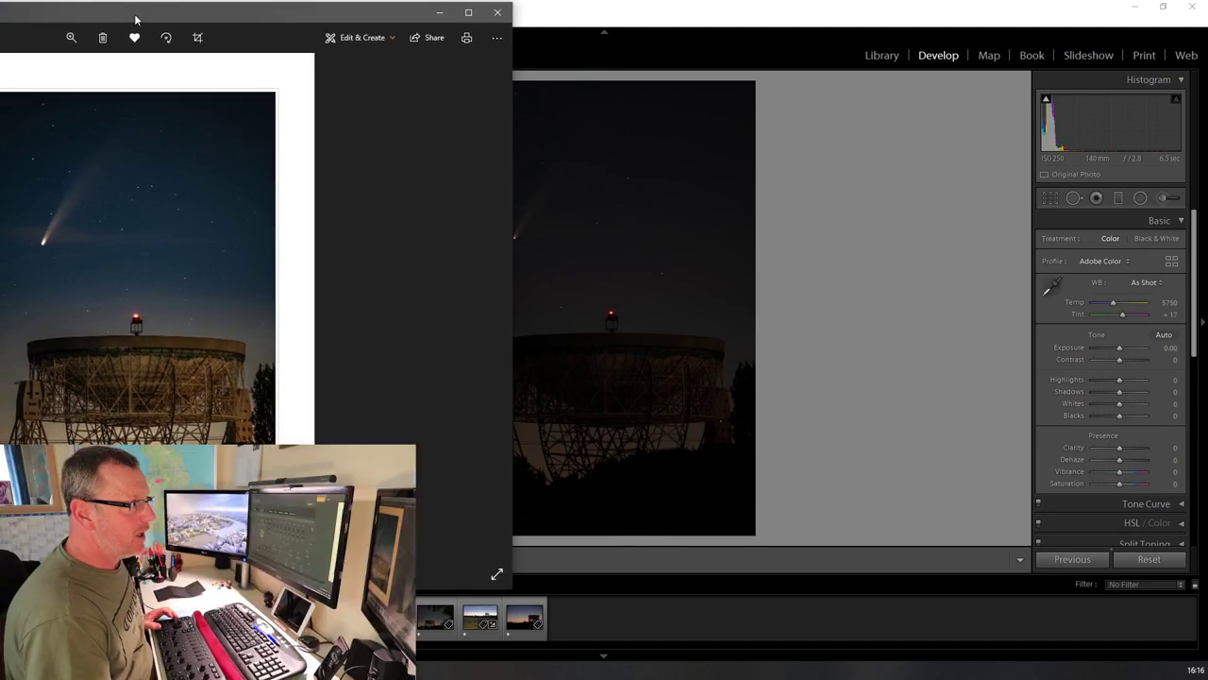
{"action": "left_click", "coordinate": [1203, 326]}
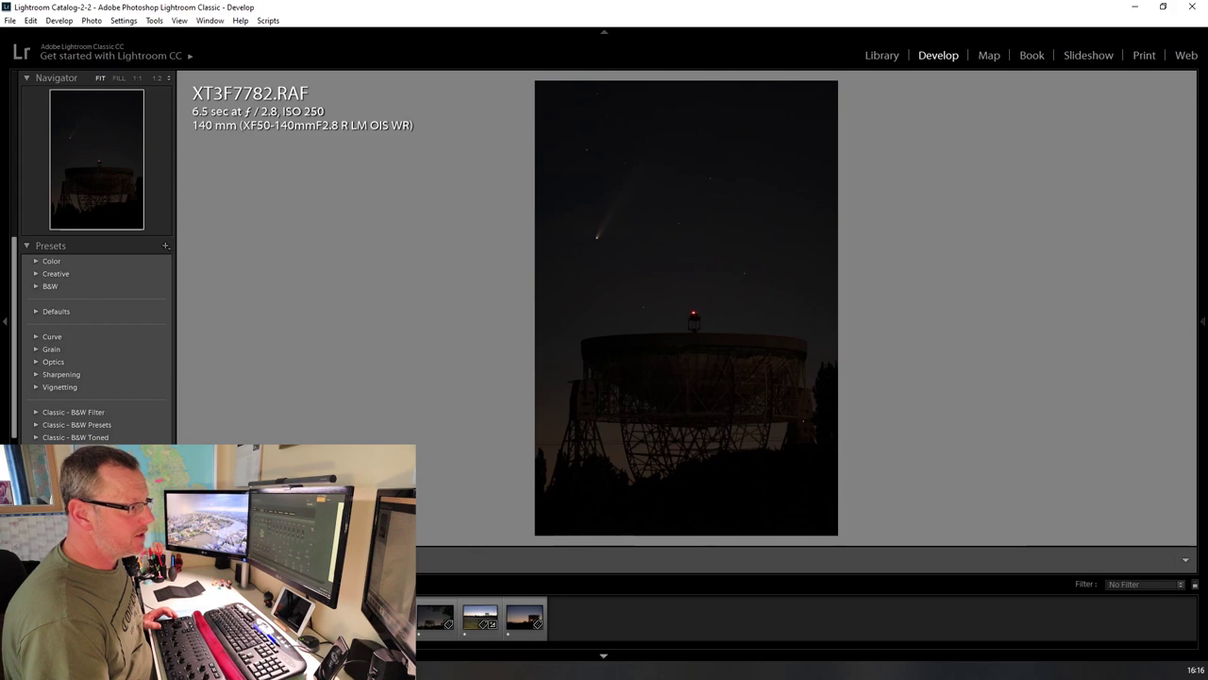
{"action": "key", "text": "alt+Tab"}
{"action": "left_click_drag", "start_coordinate": [266, 5], "coordinate": [289, 5]}
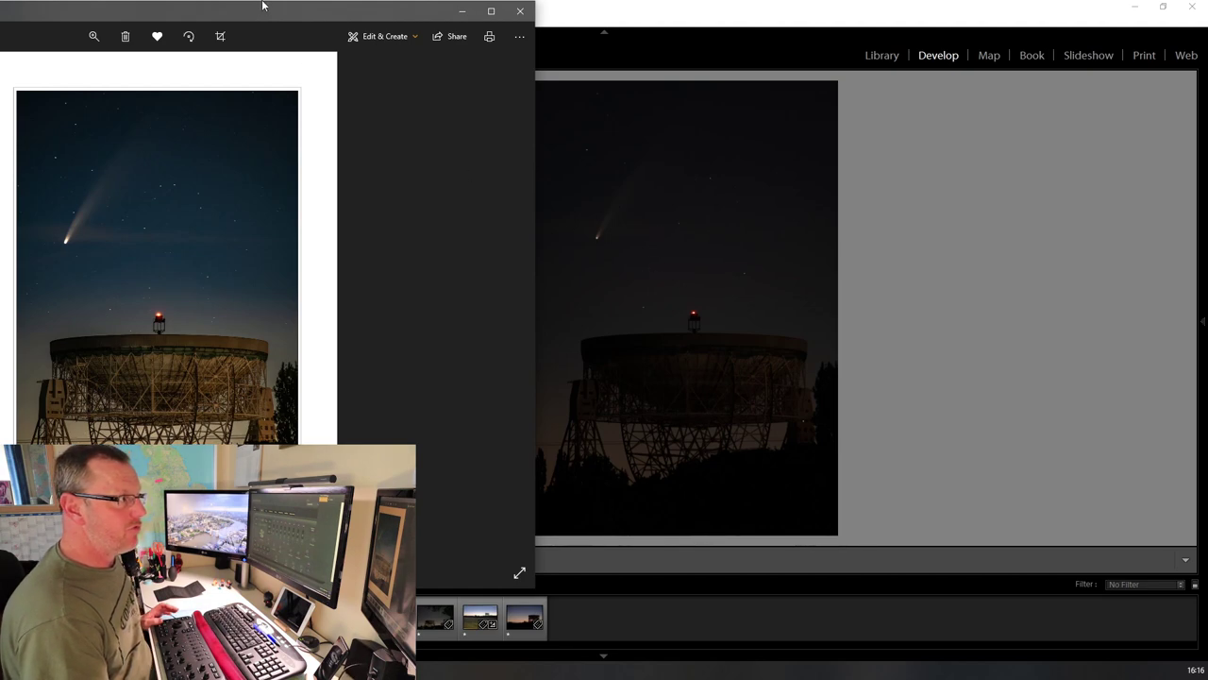
{"action": "left_click_drag", "start_coordinate": [271, 13], "coordinate": [0, 13]}
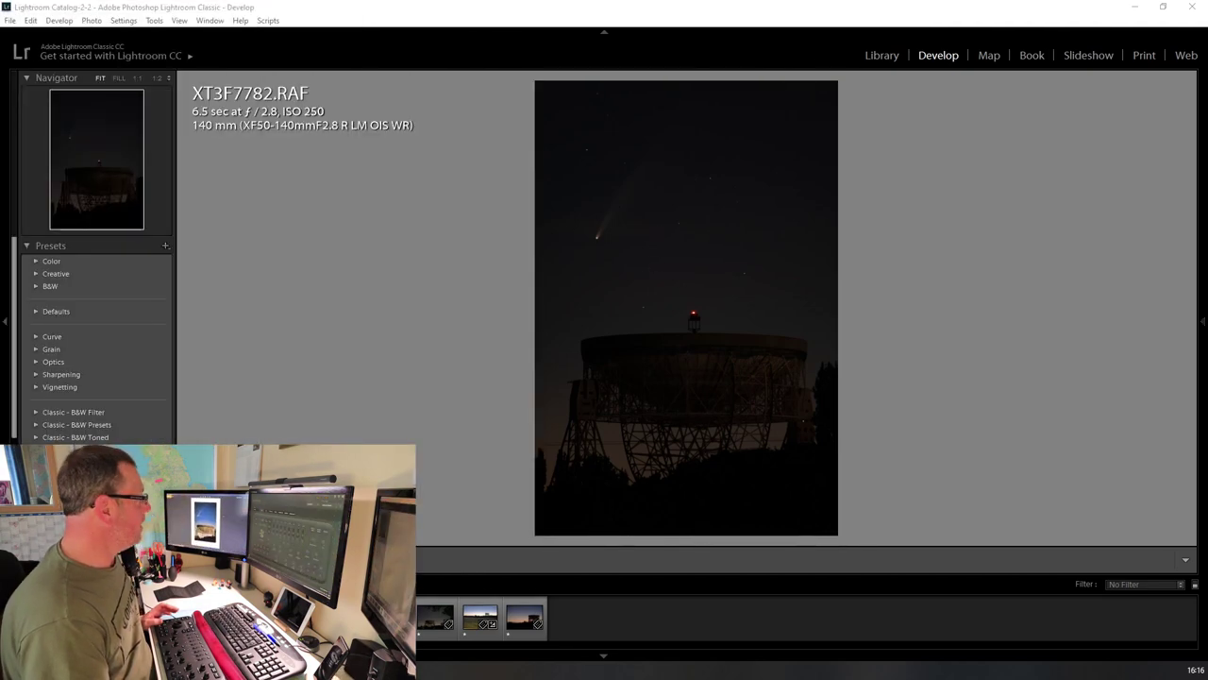
{"action": "left_click", "coordinate": [1202, 326]}
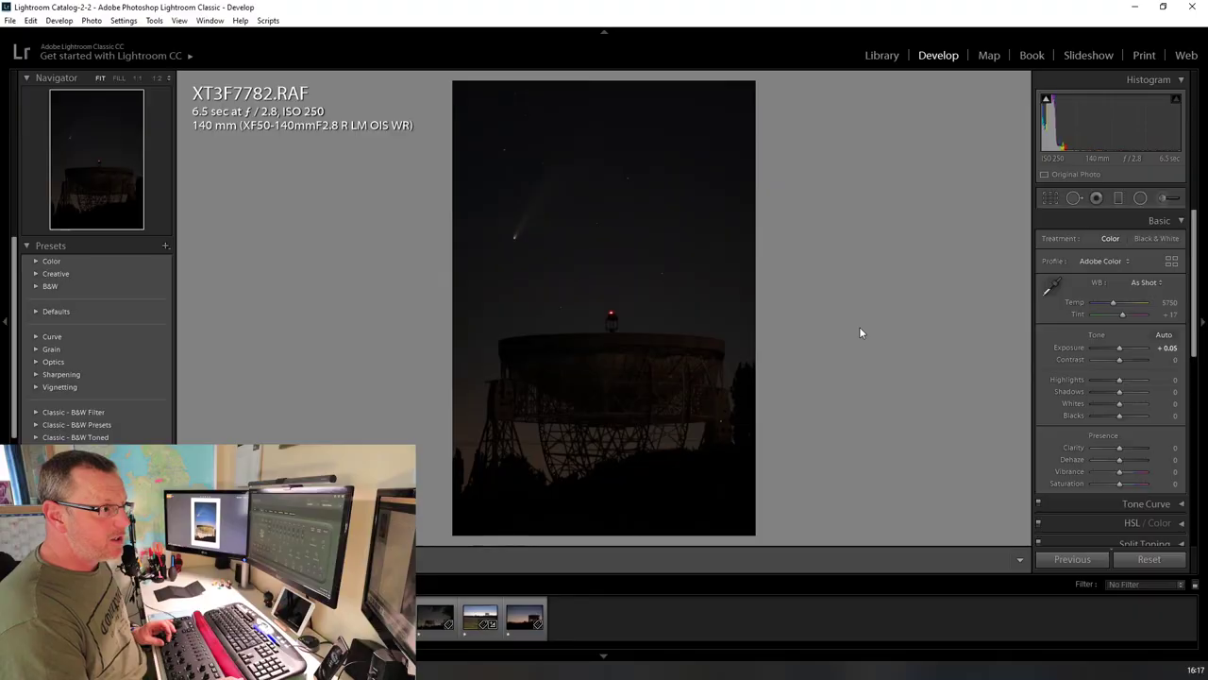
Step: Raise the exposure of the dark comet photo XT3F7782.RAF to +2.10
{"action": "key", "text": "shift+equal"}
{"action": "key", "text": "shift+equal"}
{"action": "key", "text": "shift+equal"}
{"action": "key", "text": "shift+equal"}
{"action": "key", "text": "shift+equal"}
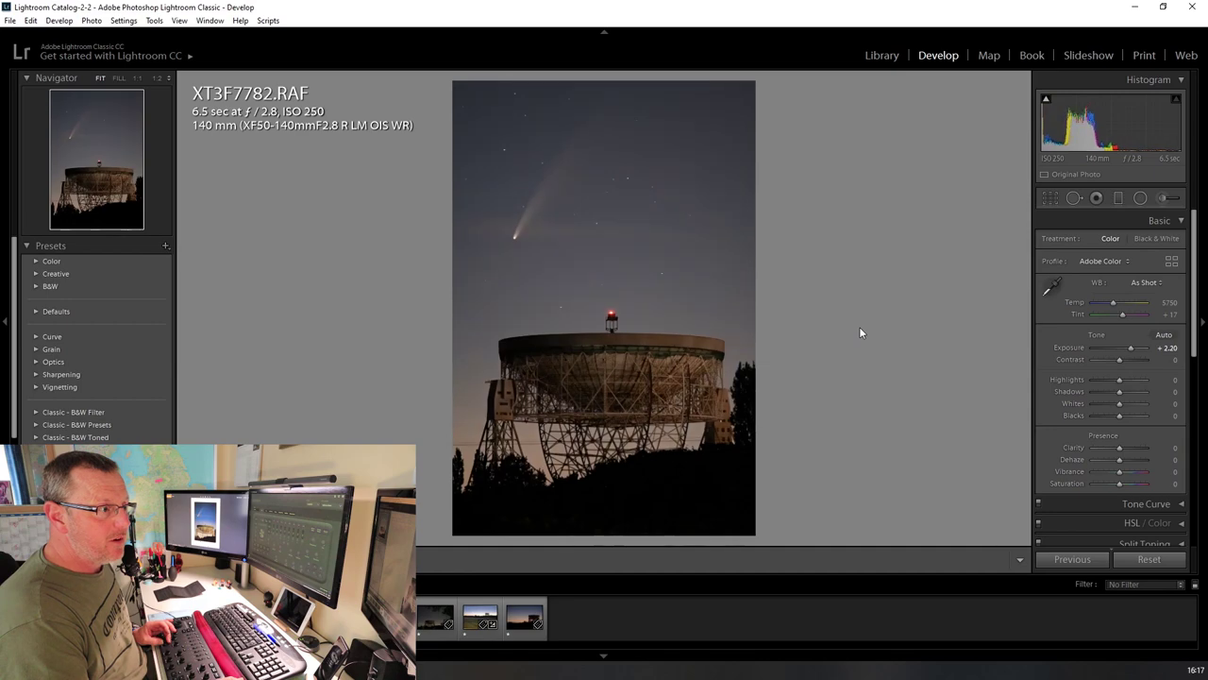
{"action": "key", "text": "minus"}
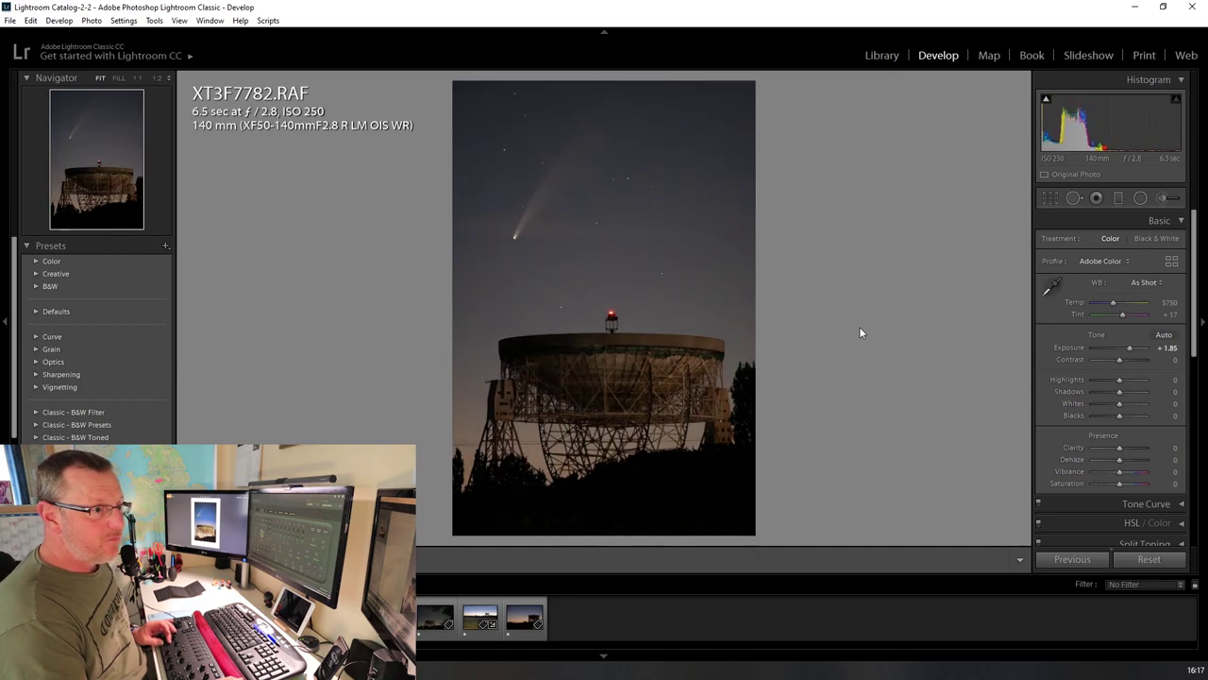
{"action": "key", "text": "equal"}
{"action": "key", "text": "equal"}
{"action": "key", "text": "equal"}
{"action": "key", "text": "equal"}
{"action": "key", "text": "equal"}
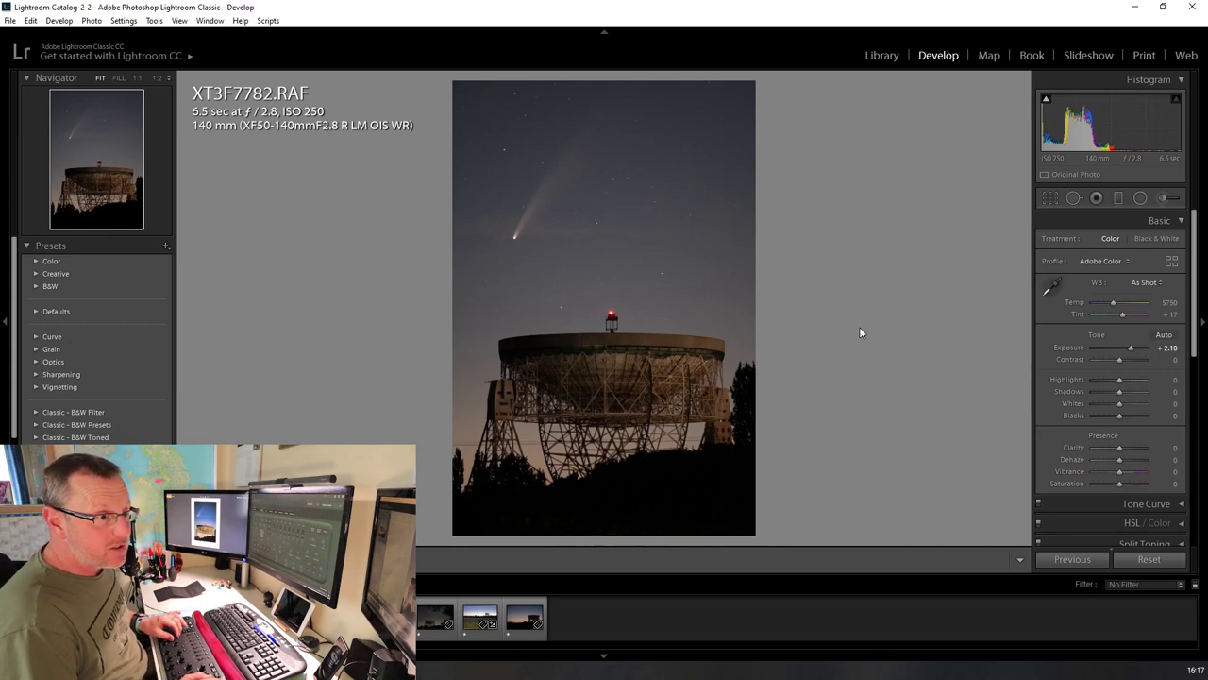
Step: Try a contrast of +7 on the comet photo and bring it back to 0
{"action": "key", "text": "period"}
{"action": "key", "text": "equal"}
{"action": "key", "text": "equal"}
{"action": "key", "text": "equal"}
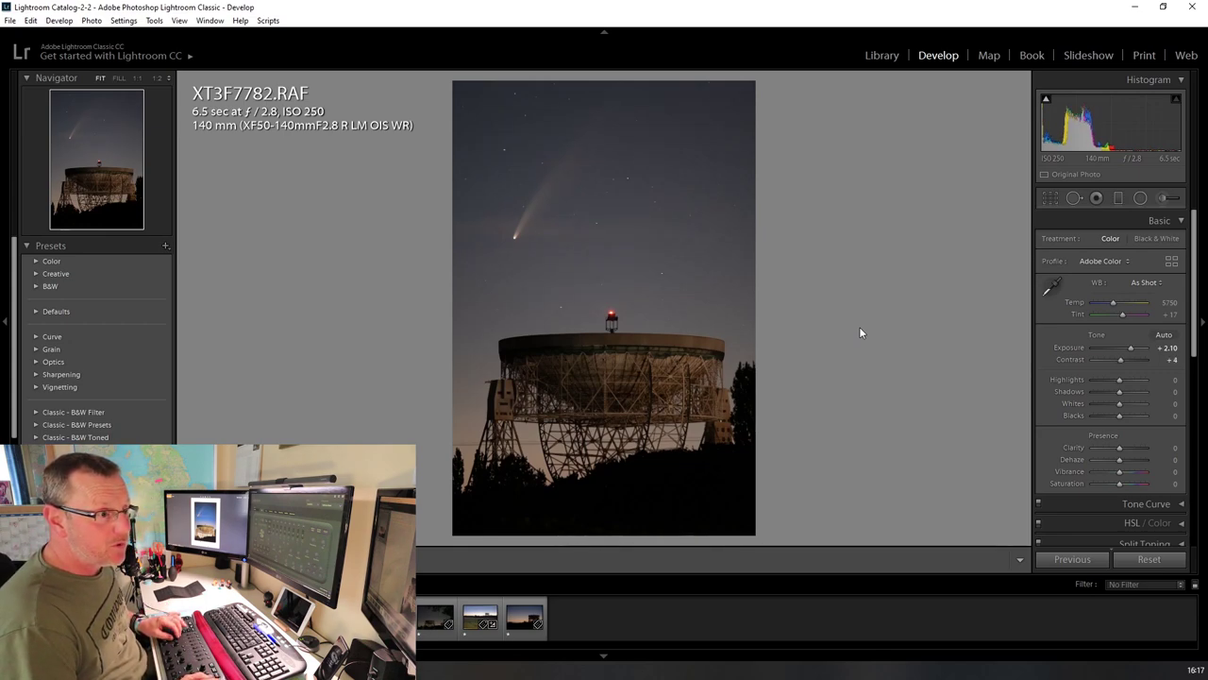
{"action": "key", "text": "equal"}
{"action": "key", "text": "equal"}
{"action": "key", "text": "equal"}
{"action": "key", "text": "minus"}
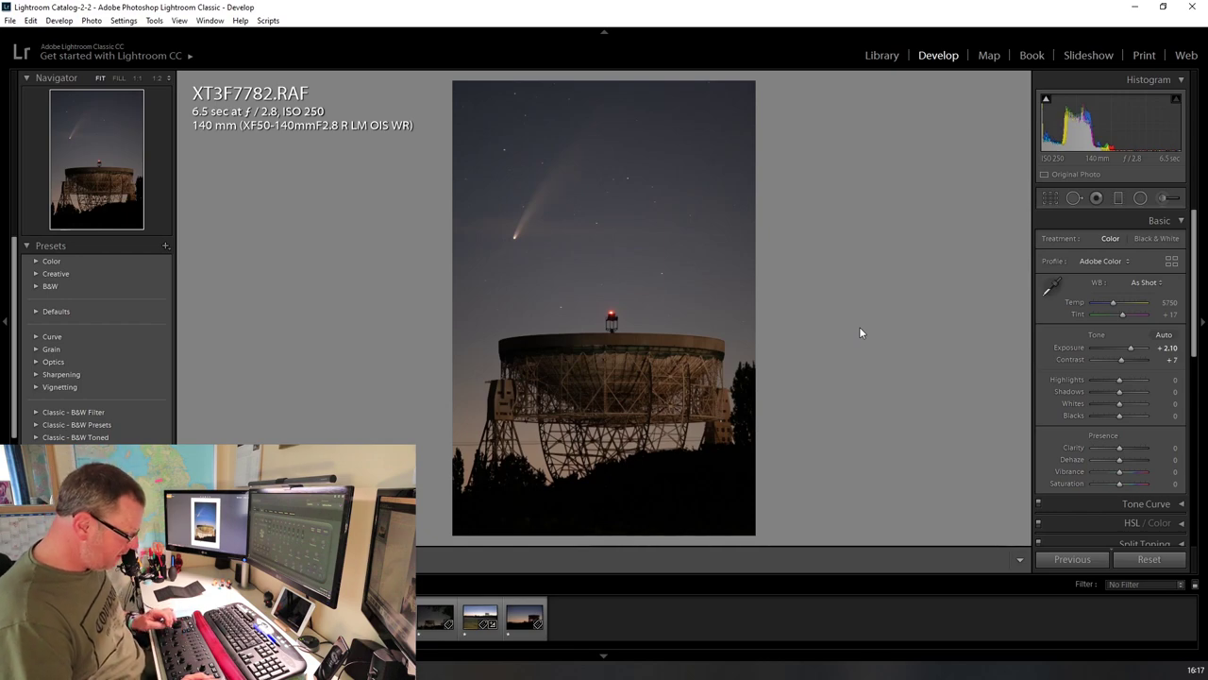
{"action": "key", "text": "minus"}
{"action": "key", "text": "minus"}
{"action": "key", "text": "minus"}
{"action": "key", "text": "minus"}
{"action": "key", "text": "minus"}
{"action": "key", "text": "minus"}
{"action": "key", "text": "minus"}
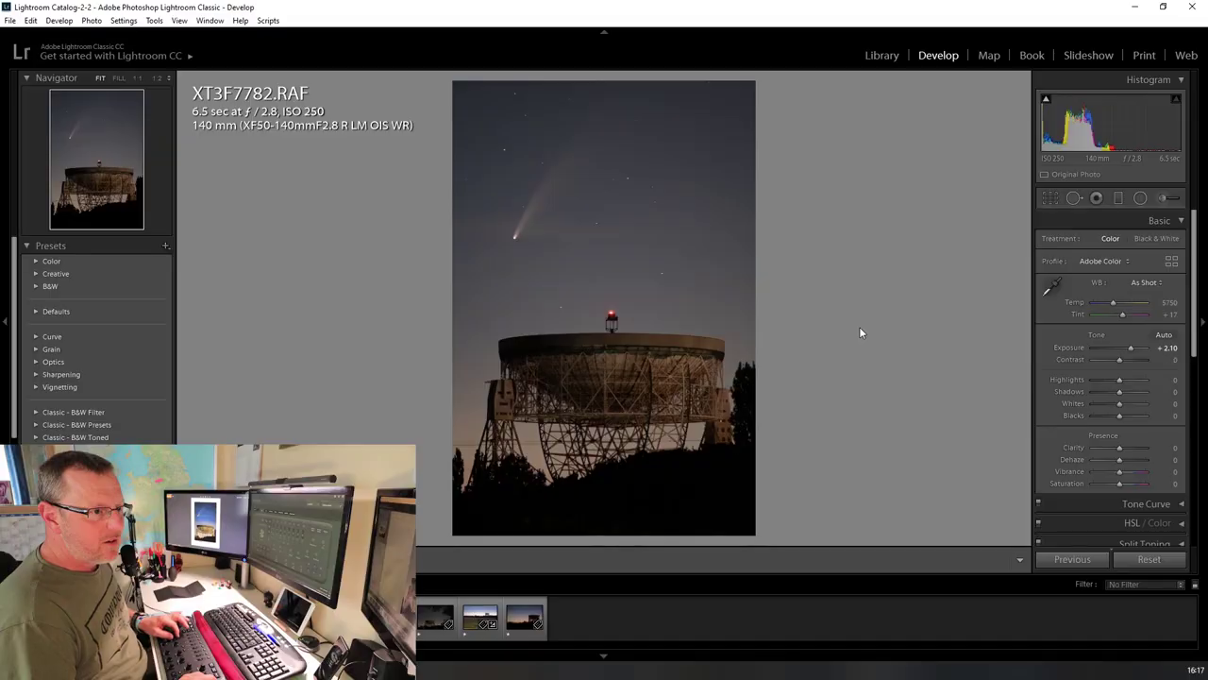
Step: Set the photo's contrast to +7, clarity to +6 and dehaze to +18
{"action": "key", "text": "equal"}
{"action": "key", "text": "equal"}
{"action": "key", "text": "equal"}
{"action": "key", "text": "equal"}
{"action": "key", "text": "equal"}
{"action": "key", "text": "equal"}
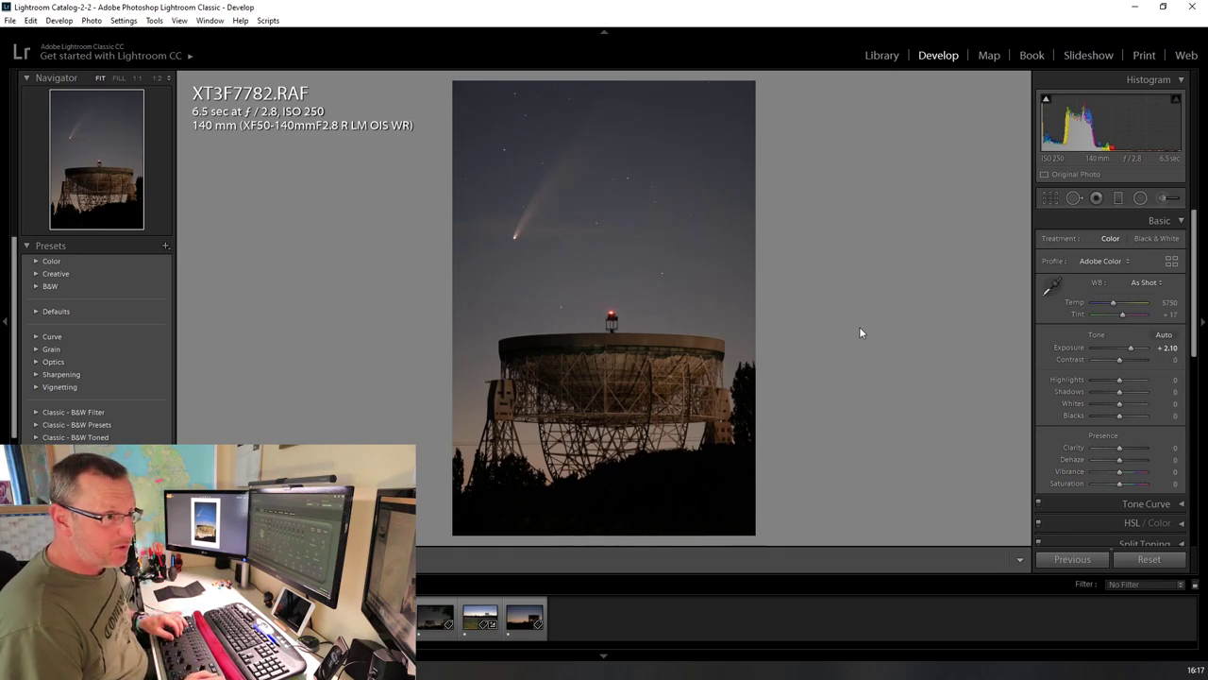
{"action": "key", "text": "equal"}
{"action": "key", "text": "equal"}
{"action": "key", "text": "equal"}
{"action": "key", "text": "equal"}
{"action": "key", "text": "equal"}
{"action": "key", "text": "equal"}
{"action": "key", "text": "equal"}
{"action": "key", "text": "equal"}
{"action": "key", "text": "equal"}
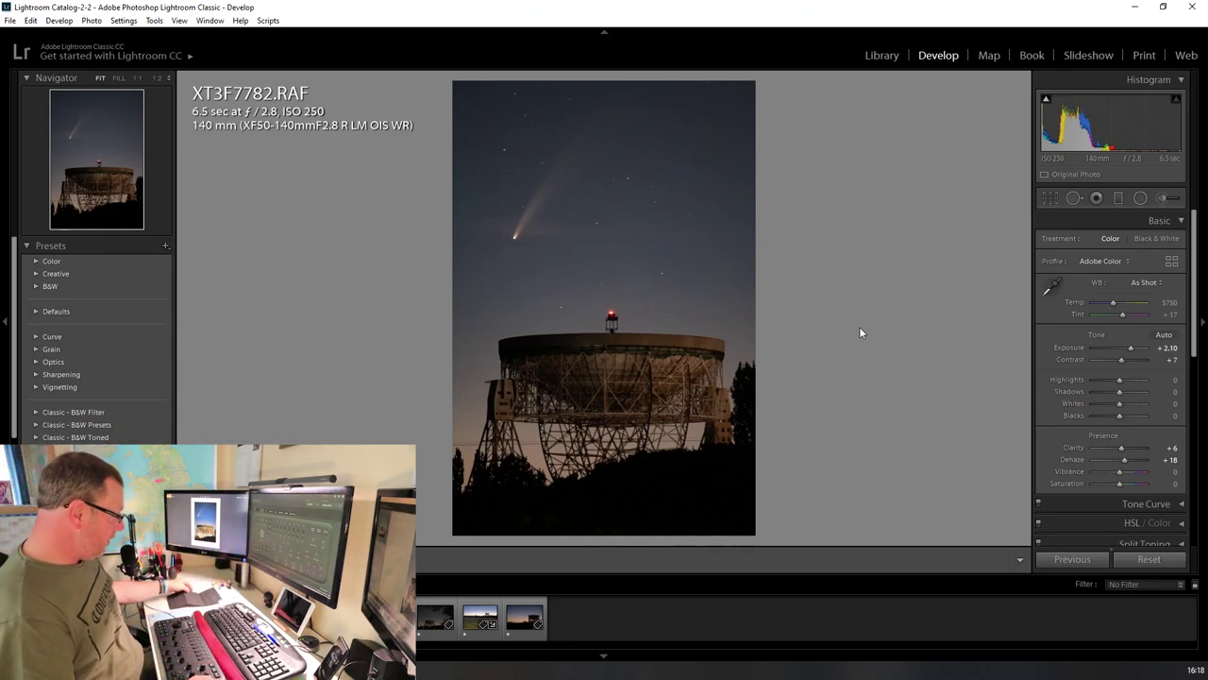
Step: Increase the photo's dehaze to +30 and set the whites to -1
{"action": "key", "text": "minus"}
{"action": "key", "text": "minus"}
{"action": "key", "text": "minus"}
{"action": "key", "text": "plus"}
{"action": "key", "text": "plus"}
{"action": "key", "text": "plus"}
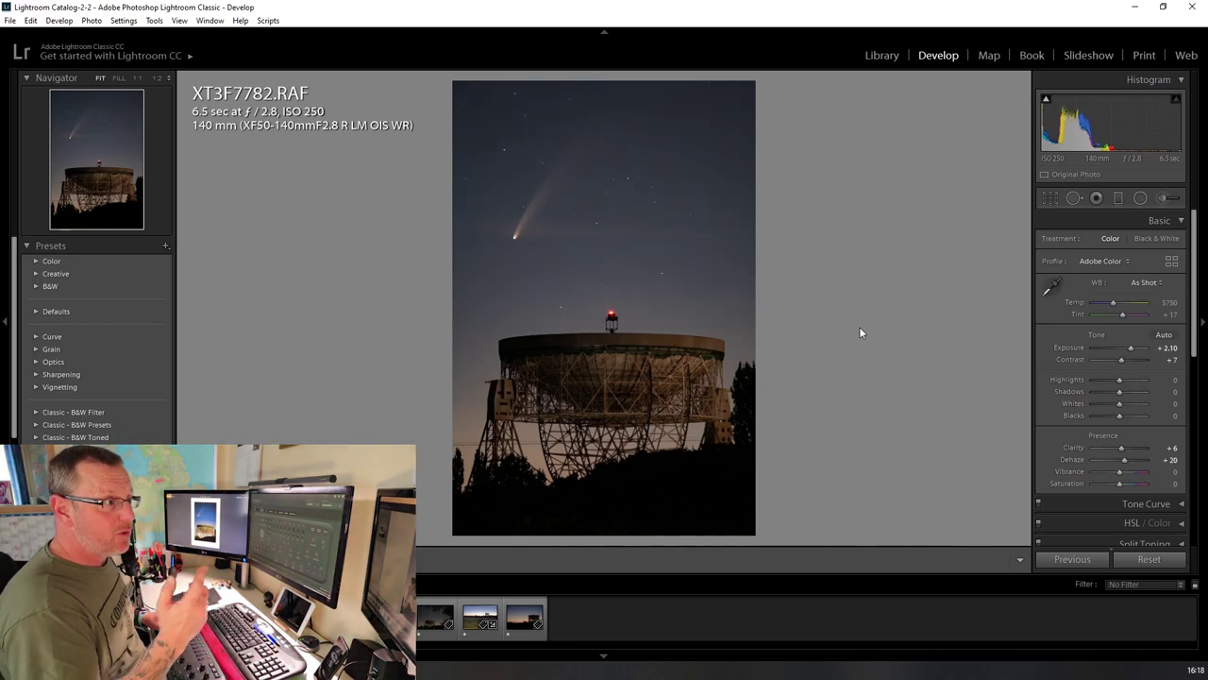
{"action": "key", "text": "plus"}
{"action": "key", "text": "plus"}
{"action": "key", "text": "plus"}
{"action": "key", "text": "plus"}
{"action": "key", "text": "plus"}
{"action": "key", "text": "plus"}
{"action": "key", "text": "plus"}
{"action": "key", "text": "plus"}
{"action": "key", "text": "plus"}
{"action": "key", "text": "plus"}
{"action": "key", "text": "plus"}
{"action": "key", "text": "plus"}
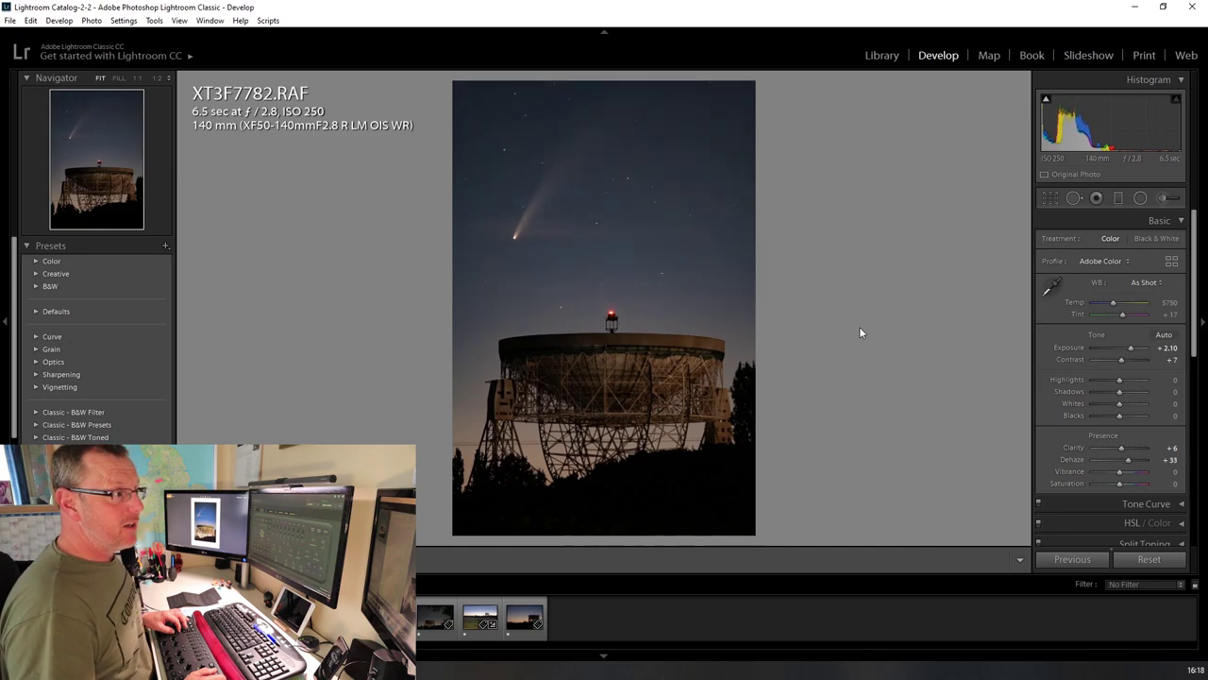
{"action": "key", "text": "minus"}
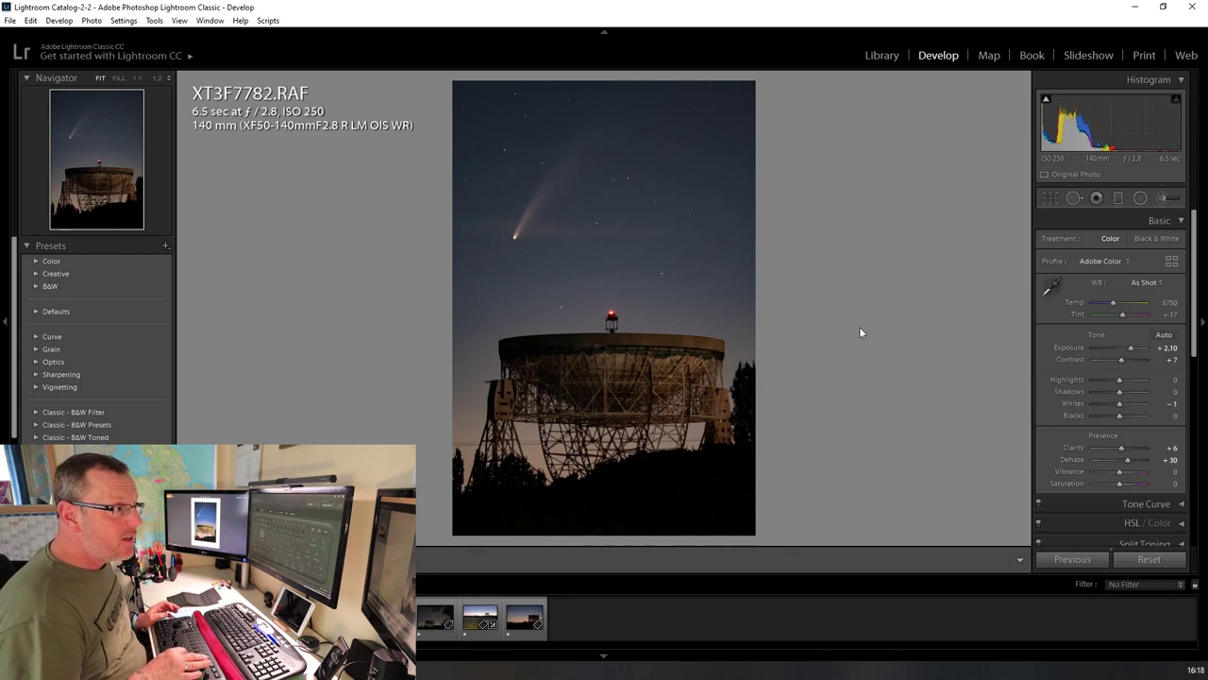
Step: Lower the highlights of the comet photo to -7
{"action": "key", "text": "comma"}
{"action": "key", "text": "comma"}
{"action": "key", "text": "comma"}
{"action": "key", "text": "comma"}
{"action": "key", "text": "comma"}
{"action": "key", "text": "minus"}
{"action": "key", "text": "minus"}
{"action": "key", "text": "minus"}
{"action": "key", "text": "minus"}
{"action": "key", "text": "minus"}
{"action": "key", "text": "minus"}
{"action": "key", "text": "minus"}
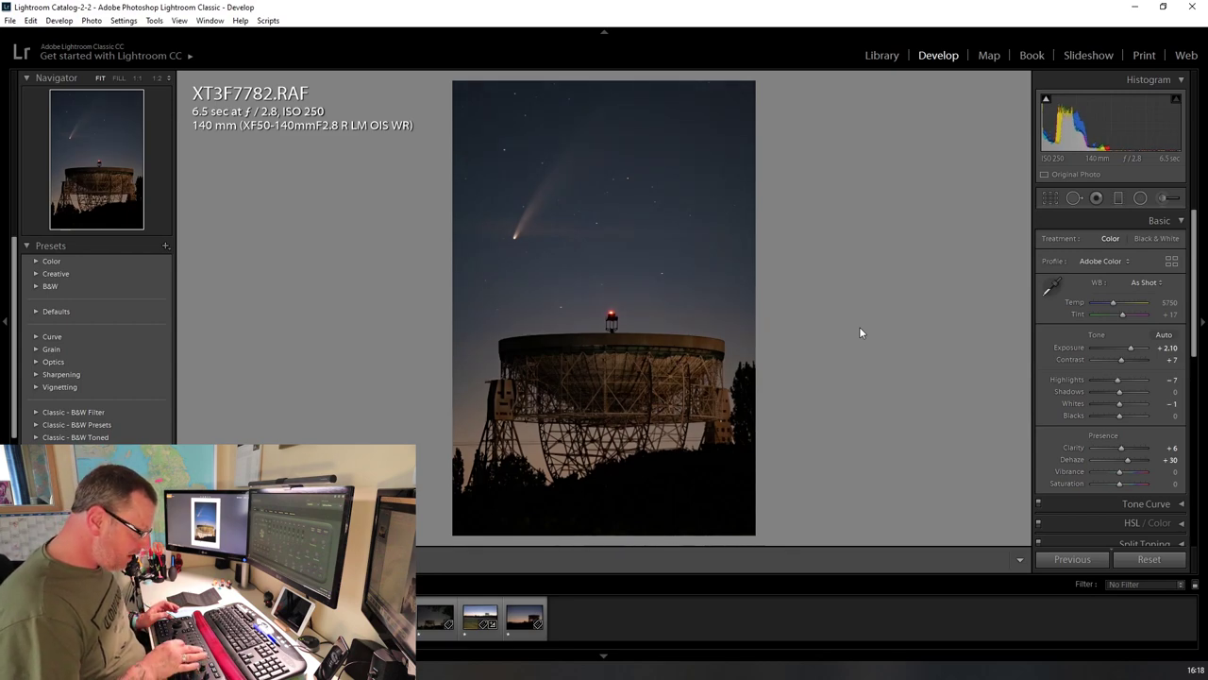
Step: Lift the shadows of the comet photo to +28
{"action": "key", "text": "period"}
{"action": "key", "text": "equal"}
{"action": "key", "text": "equal"}
{"action": "key", "text": "equal"}
{"action": "key", "text": "equal"}
{"action": "key", "text": "equal"}
{"action": "key", "text": "equal"}
{"action": "key", "text": "equal"}
{"action": "key", "text": "equal"}
{"action": "key", "text": "equal"}
{"action": "key", "text": "equal"}
{"action": "key", "text": "equal"}
{"action": "key", "text": "equal"}
{"action": "key", "text": "equal"}
{"action": "key", "text": "equal"}
{"action": "key", "text": "equal"}
{"action": "key", "text": "equal"}
{"action": "key", "text": "equal"}
{"action": "key", "text": "equal"}
{"action": "key", "text": "equal"}
{"action": "key", "text": "equal"}
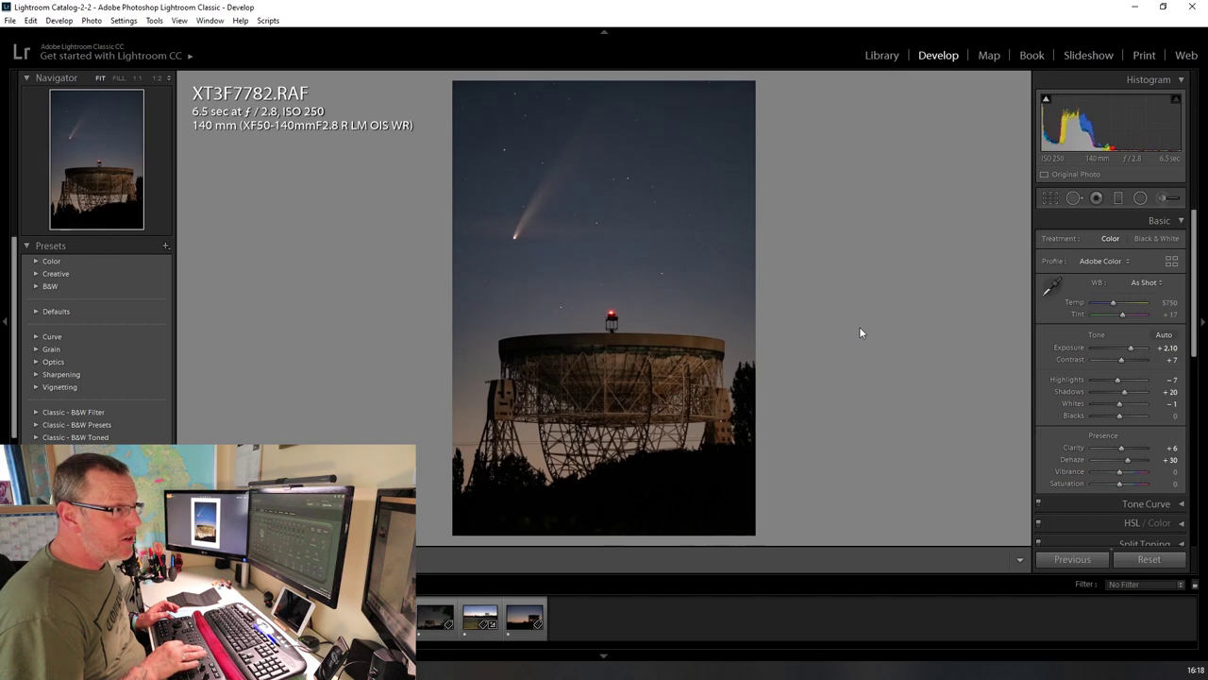
{"action": "key", "text": "equal"}
{"action": "key", "text": "equal"}
{"action": "key", "text": "equal"}
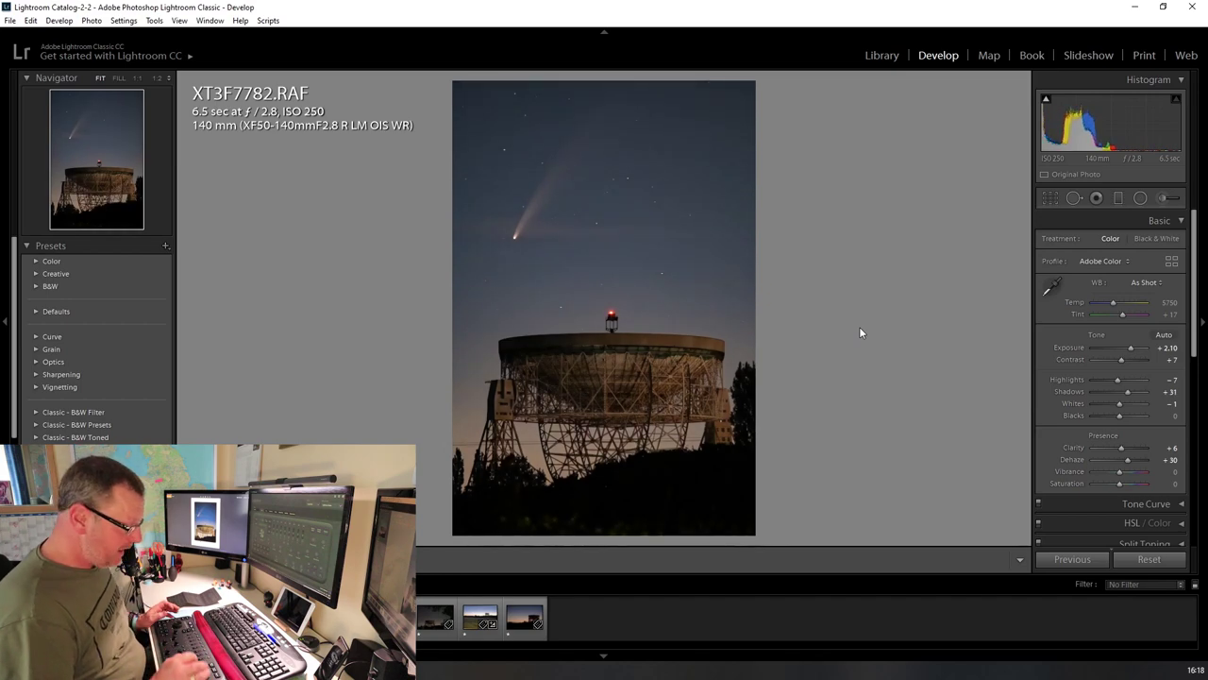
{"action": "key", "text": "minus"}
{"action": "key", "text": "minus"}
{"action": "key", "text": "minus"}
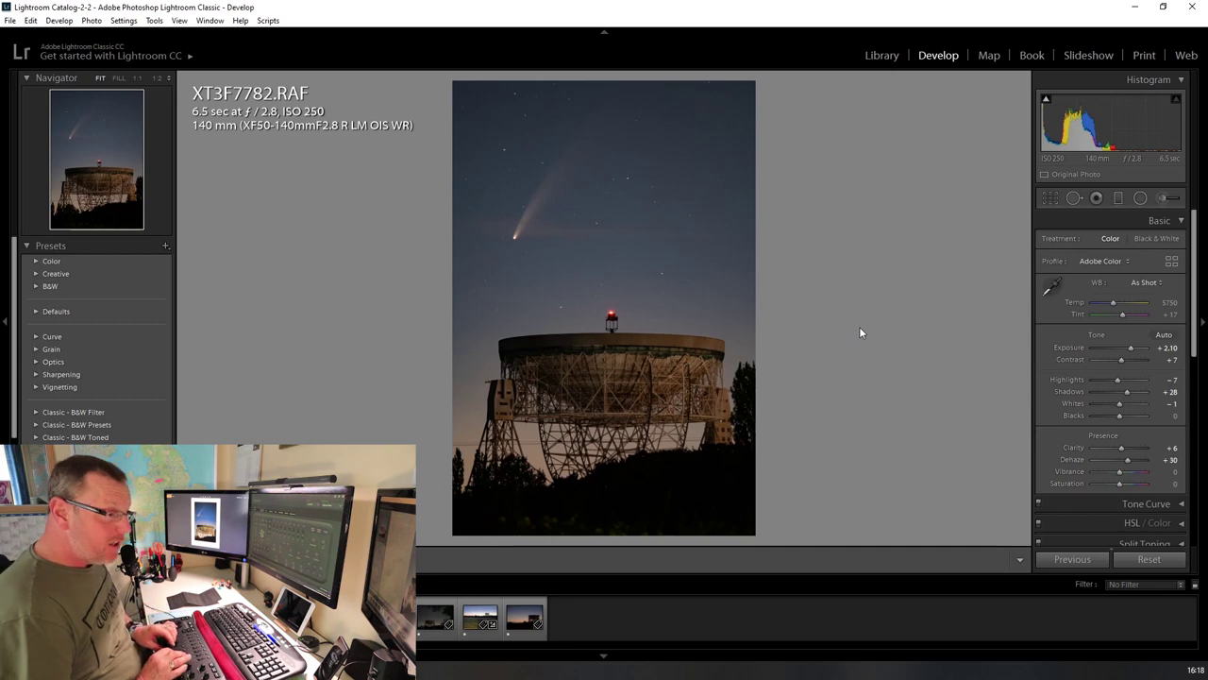
Step: Raise the photo's whites to +7 and blacks to +23
{"action": "key", "text": "equal"}
{"action": "key", "text": "equal"}
{"action": "key", "text": "equal"}
{"action": "key", "text": "equal"}
{"action": "key", "text": "equal"}
{"action": "key", "text": "equal"}
{"action": "key", "text": "equal"}
{"action": "key", "text": "equal"}
{"action": "key", "text": "equal"}
{"action": "key", "text": "equal"}
{"action": "key", "text": "equal"}
{"action": "key", "text": "equal"}
{"action": "key", "text": "equal"}
{"action": "key", "text": "equal"}
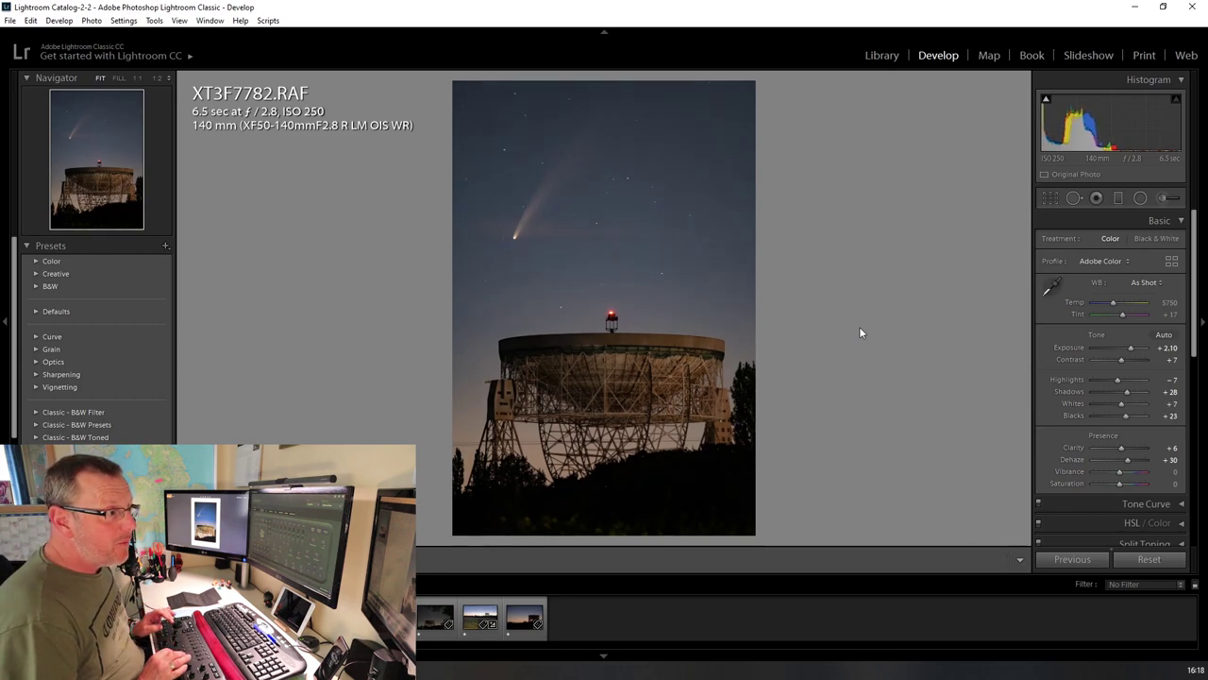
Step: Set the photo's whites to +30 and vibrance to +39
{"action": "key", "text": "comma"}
{"action": "key", "text": "equal"}
{"action": "key", "text": "equal"}
{"action": "key", "text": "equal"}
{"action": "key", "text": "equal"}
{"action": "key", "text": "equal"}
{"action": "key", "text": "equal"}
{"action": "key", "text": "equal"}
{"action": "key", "text": "equal"}
{"action": "key", "text": "equal"}
{"action": "key", "text": "equal"}
{"action": "key", "text": "equal"}
{"action": "key", "text": "equal"}
{"action": "key", "text": "equal"}
{"action": "key", "text": "equal"}
{"action": "key", "text": "equal"}
{"action": "key", "text": "equal"}
{"action": "key", "text": "equal"}
{"action": "key", "text": "equal"}
{"action": "key", "text": "equal"}
{"action": "key", "text": "equal"}
{"action": "key", "text": "equal"}
{"action": "key", "text": "equal"}
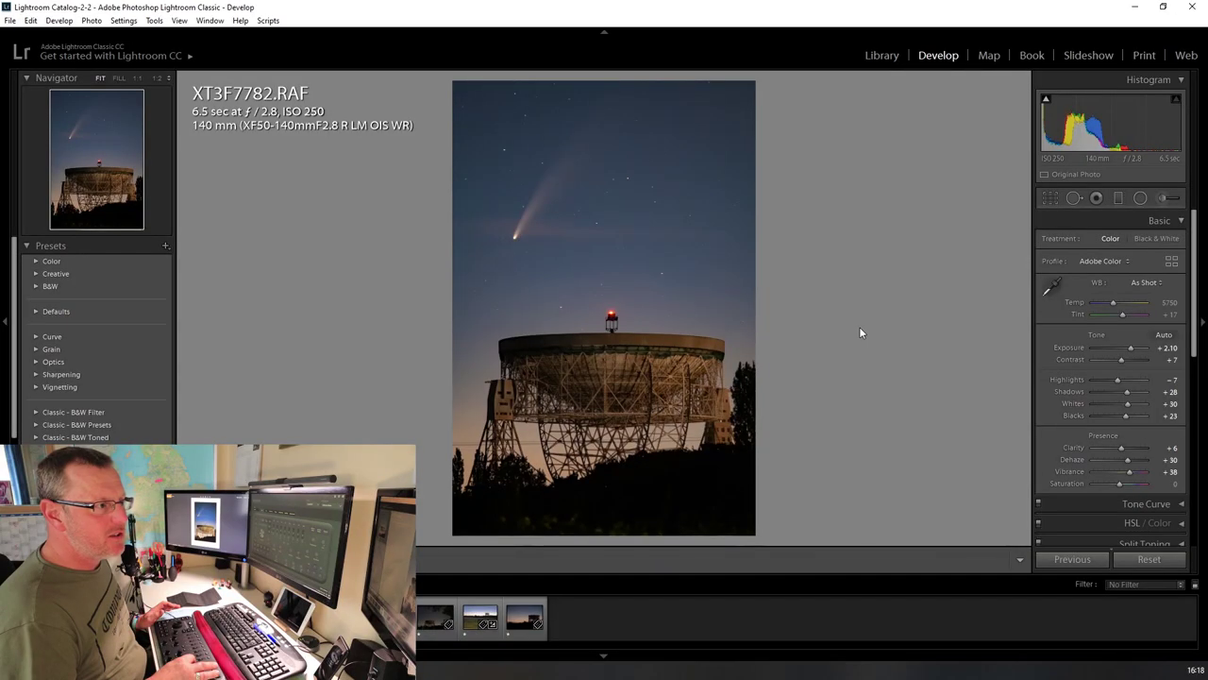
{"action": "key", "text": "equal"}
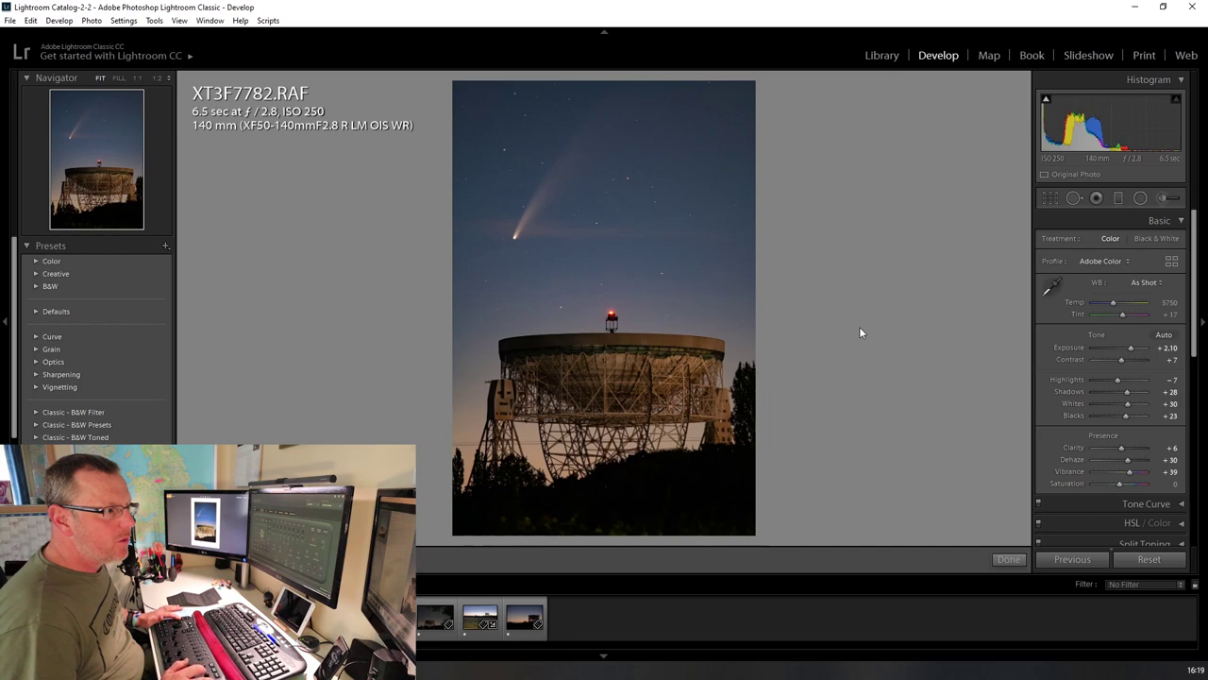
Step: Draw a graduated filter across XT3F7782.RAF from the telescope dish up to the comet and reset the filter's exposure to 0.00
{"action": "key", "text": "k"}
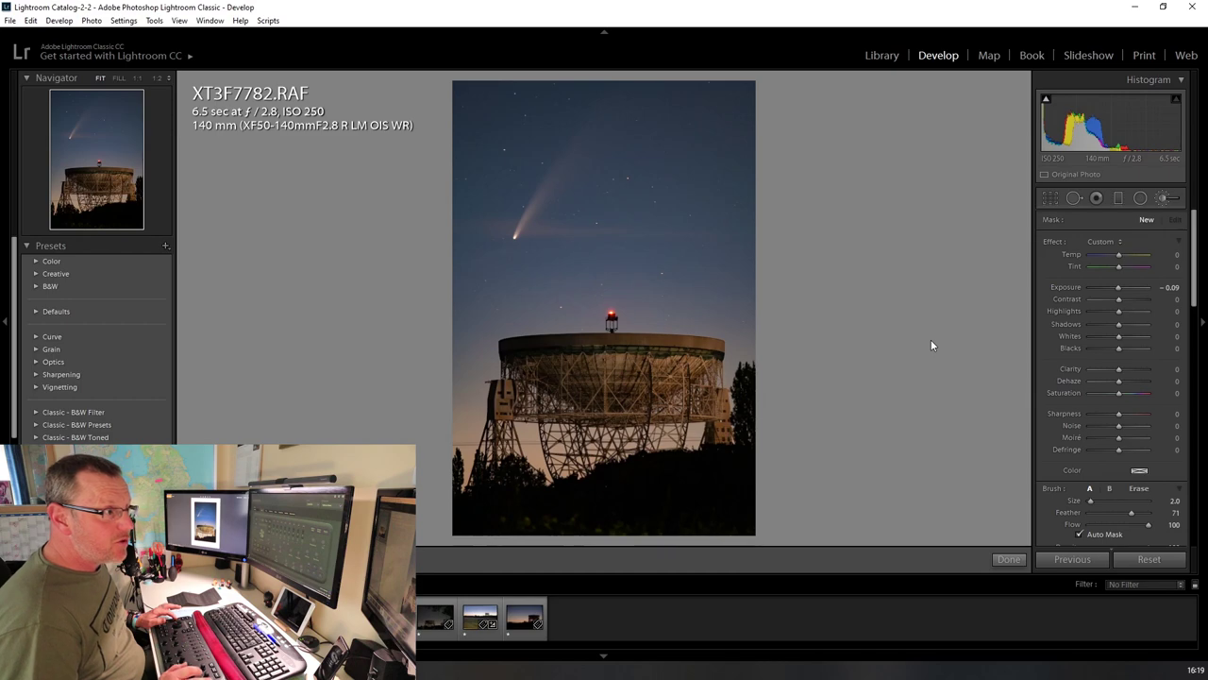
{"action": "key", "text": "shift+m"}
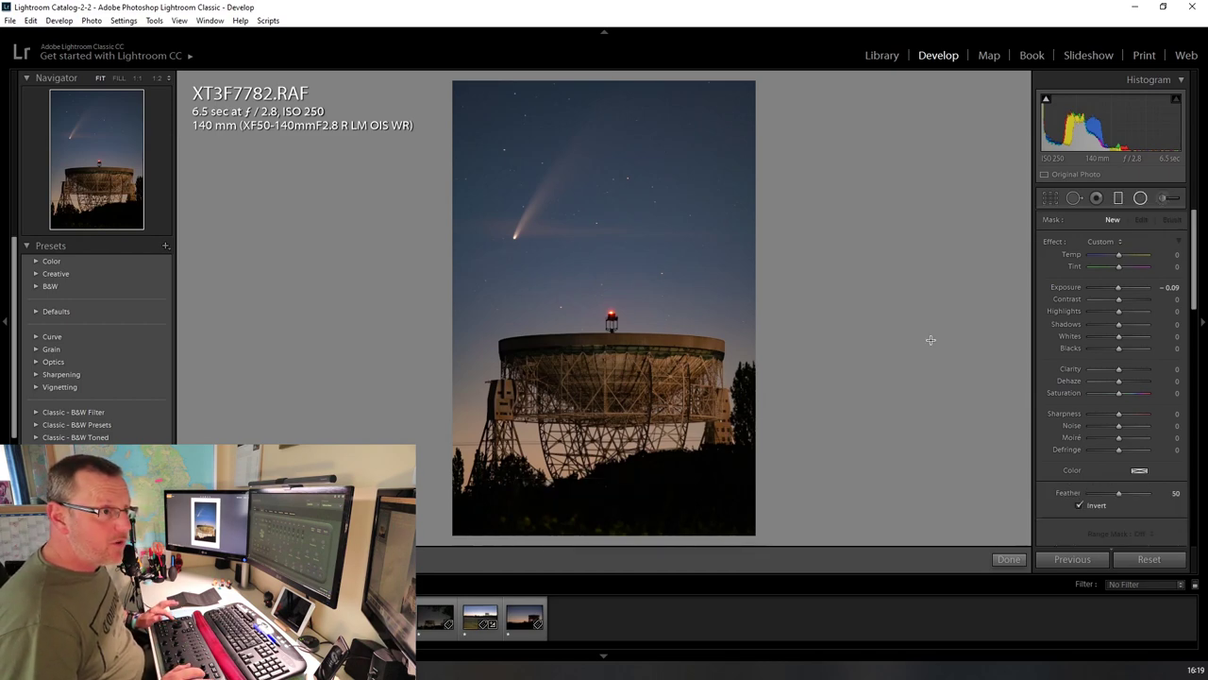
{"action": "key", "text": "m"}
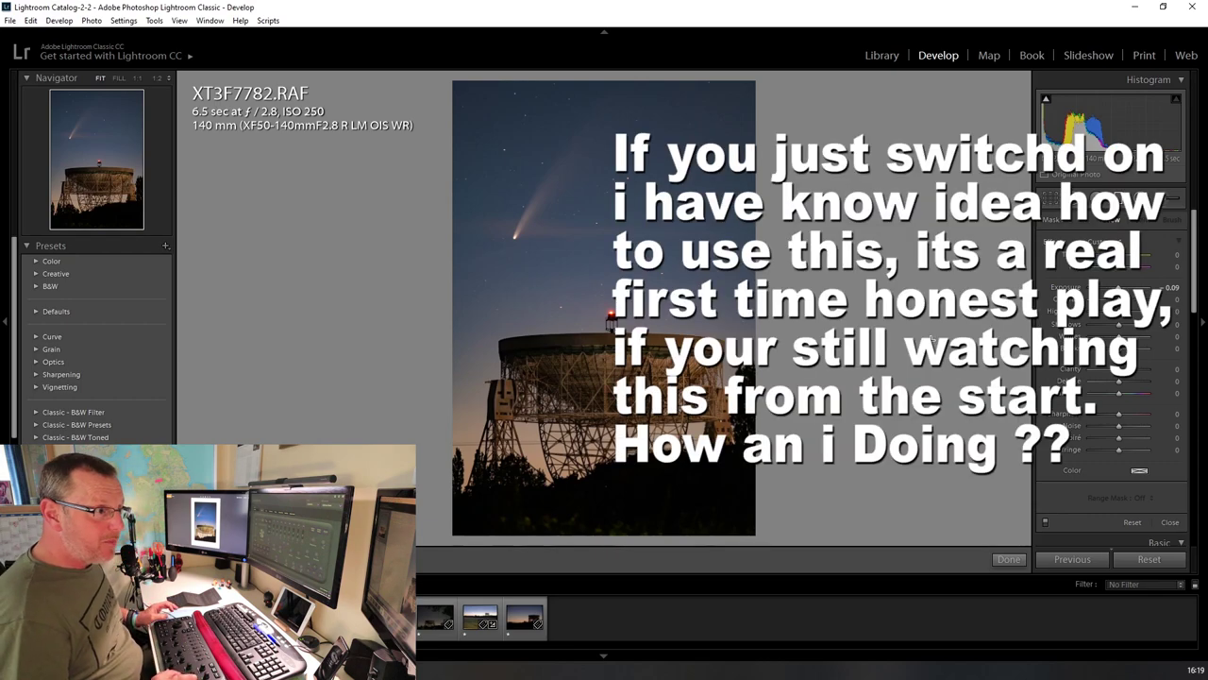
{"action": "key", "text": "Right"}
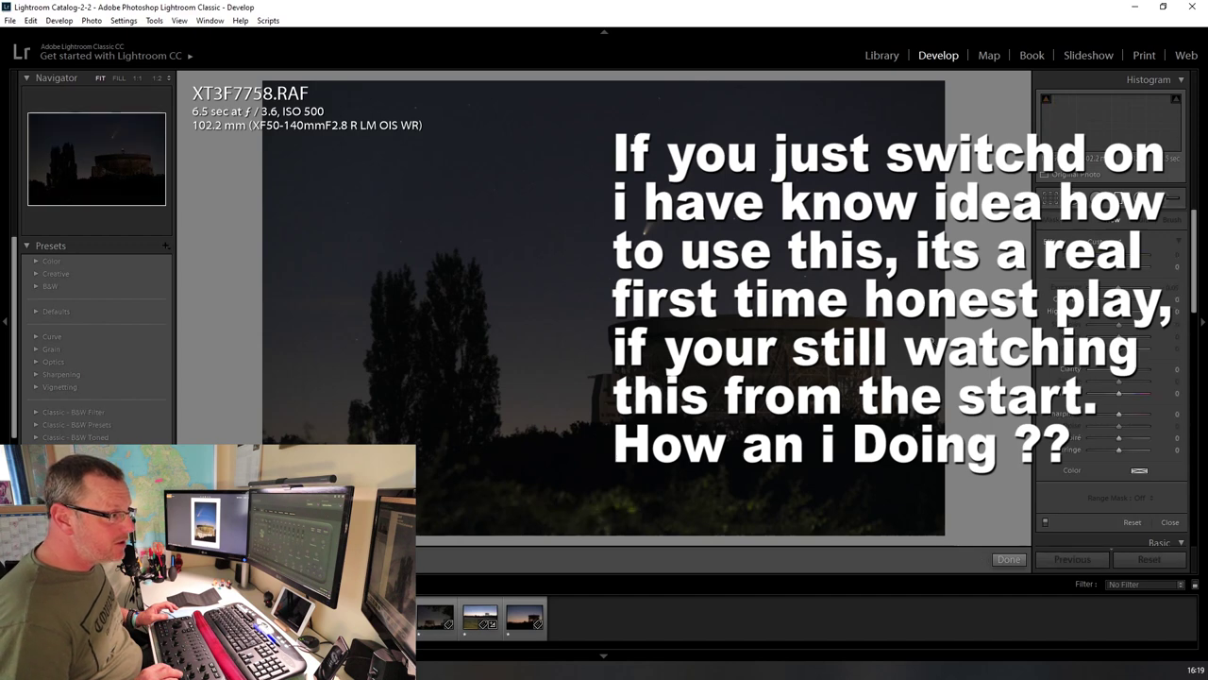
{"action": "key", "text": "Left"}
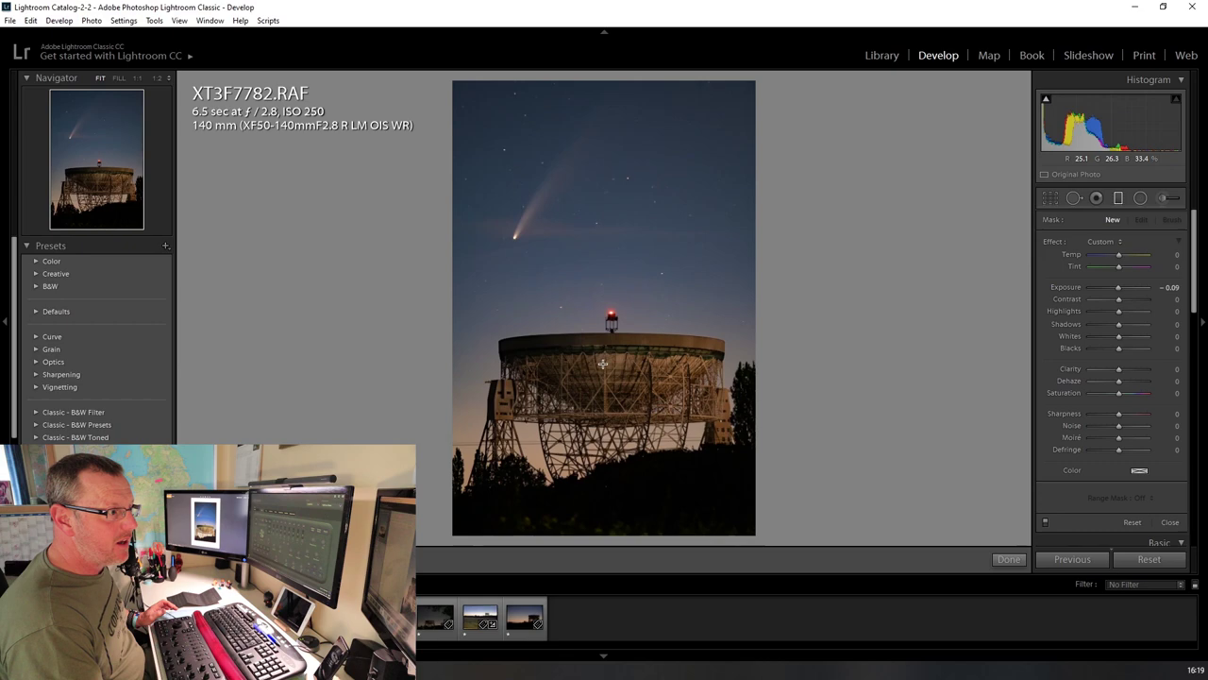
{"action": "left_click_drag", "start_coordinate": [604, 376], "coordinate": [601, 217]}
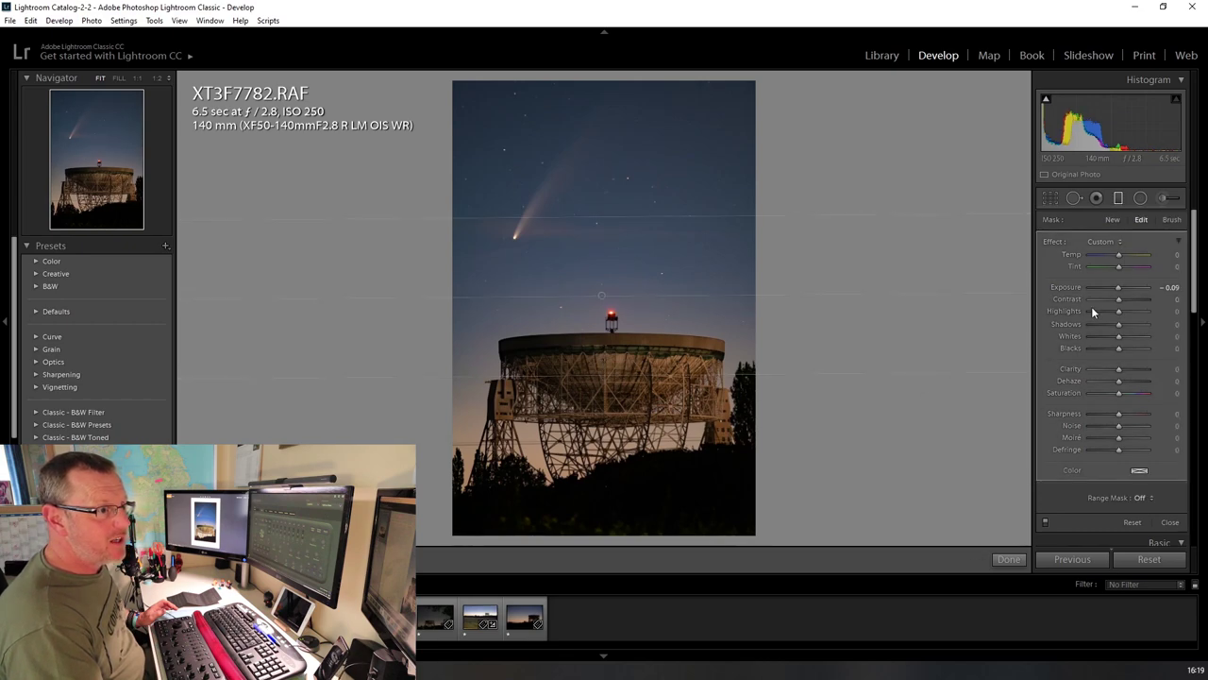
{"action": "double_click", "coordinate": [1118, 287]}
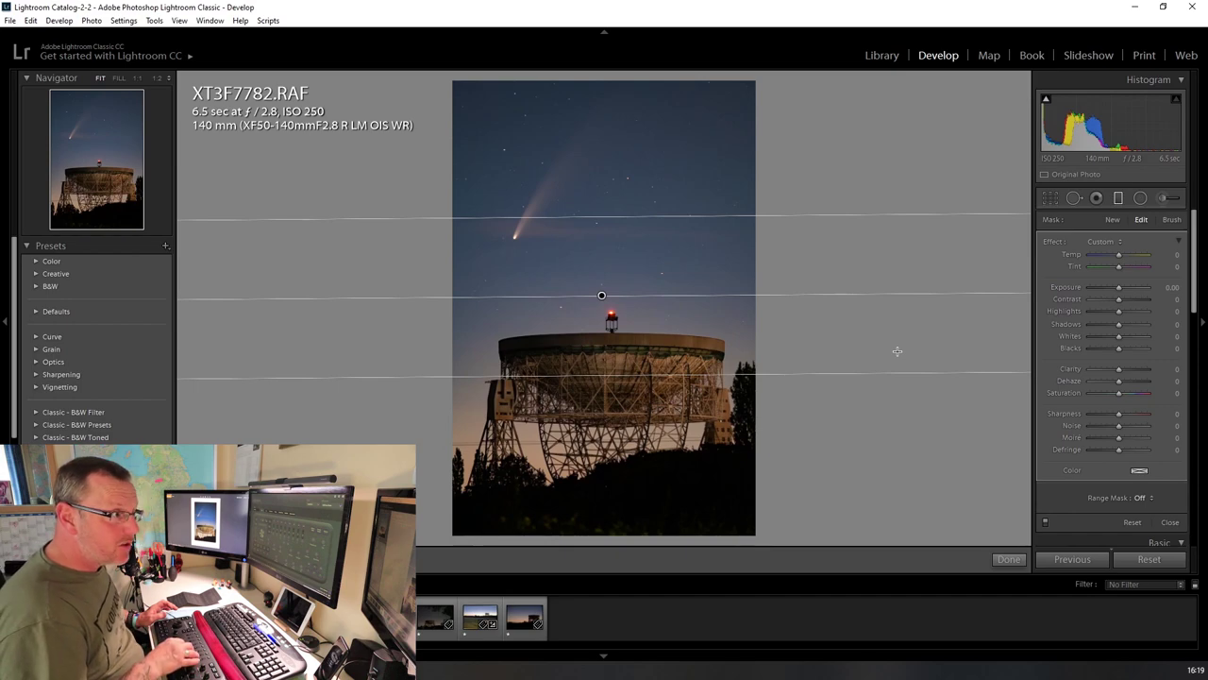
Step: Set the graduated filter's shadows to -23, whites to 18 and saturation to -3
{"action": "key", "text": "minus"}
{"action": "key", "text": "equal"}
{"action": "key", "text": "equal"}
{"action": "key", "text": "equal"}
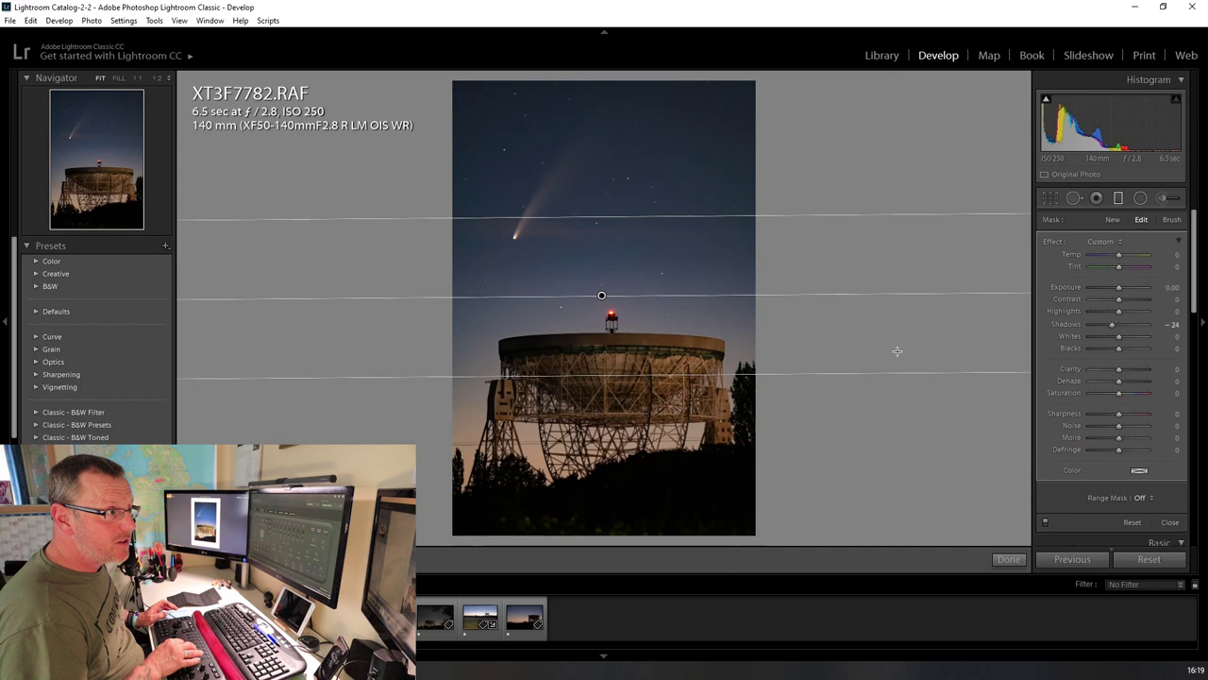
{"action": "key", "text": "equal"}
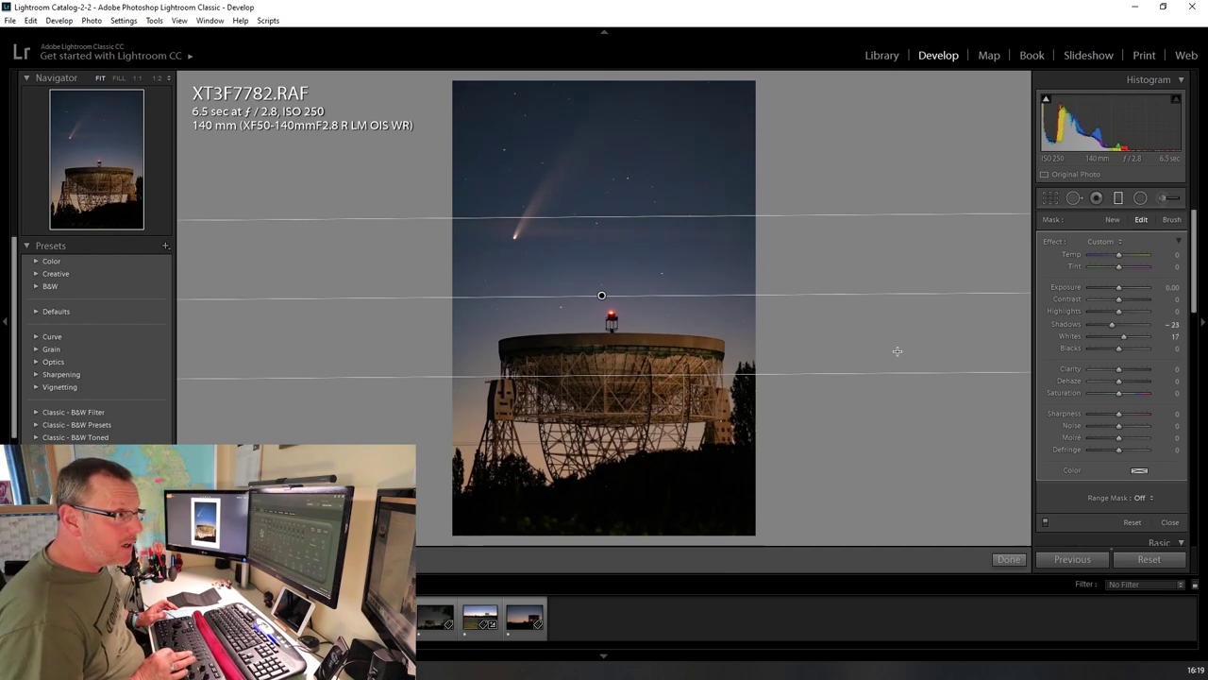
{"action": "key", "text": "equal"}
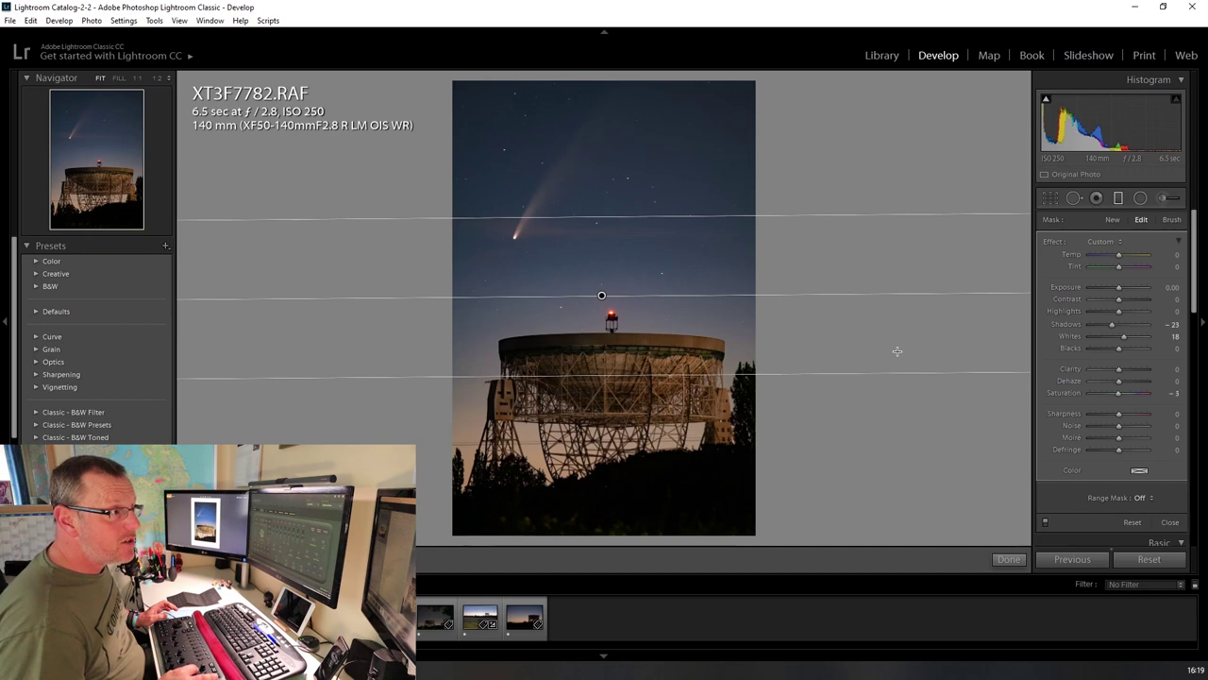
Step: Set the graduated filter's saturation to 16, move the filter slightly down toward the telescope dish and leave the filter tool
{"action": "key", "text": "equal"}
{"action": "key", "text": "equal"}
{"action": "key", "text": "equal"}
{"action": "key", "text": "equal"}
{"action": "key", "text": "equal"}
{"action": "key", "text": "equal"}
{"action": "key", "text": "equal"}
{"action": "key", "text": "equal"}
{"action": "key", "text": "equal"}
{"action": "key", "text": "equal"}
{"action": "key", "text": "equal"}
{"action": "key", "text": "equal"}
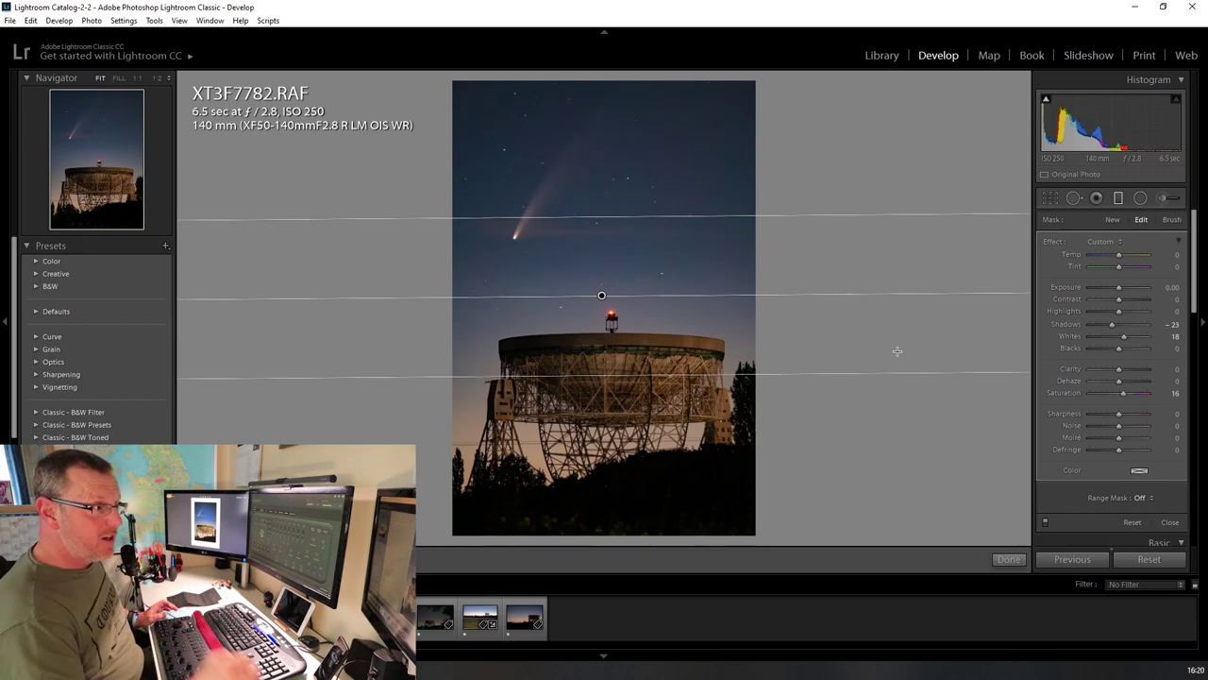
{"action": "left_click_drag", "start_coordinate": [602, 296], "coordinate": [603, 325]}
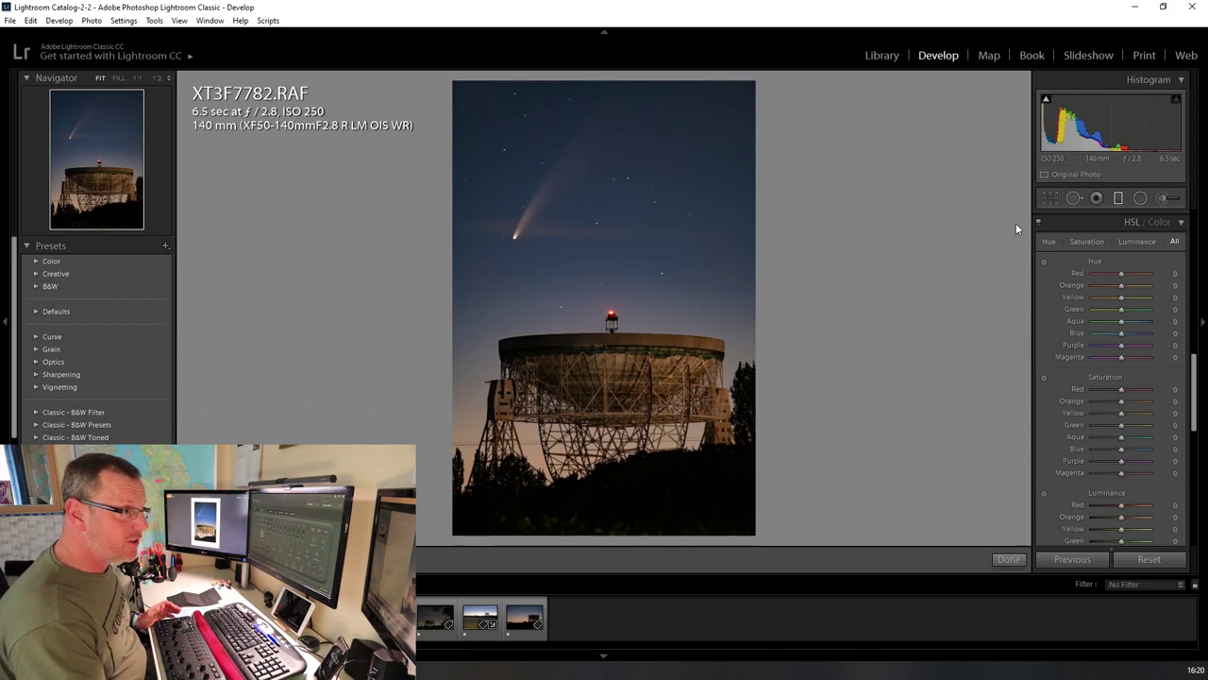
{"action": "key", "text": "d"}
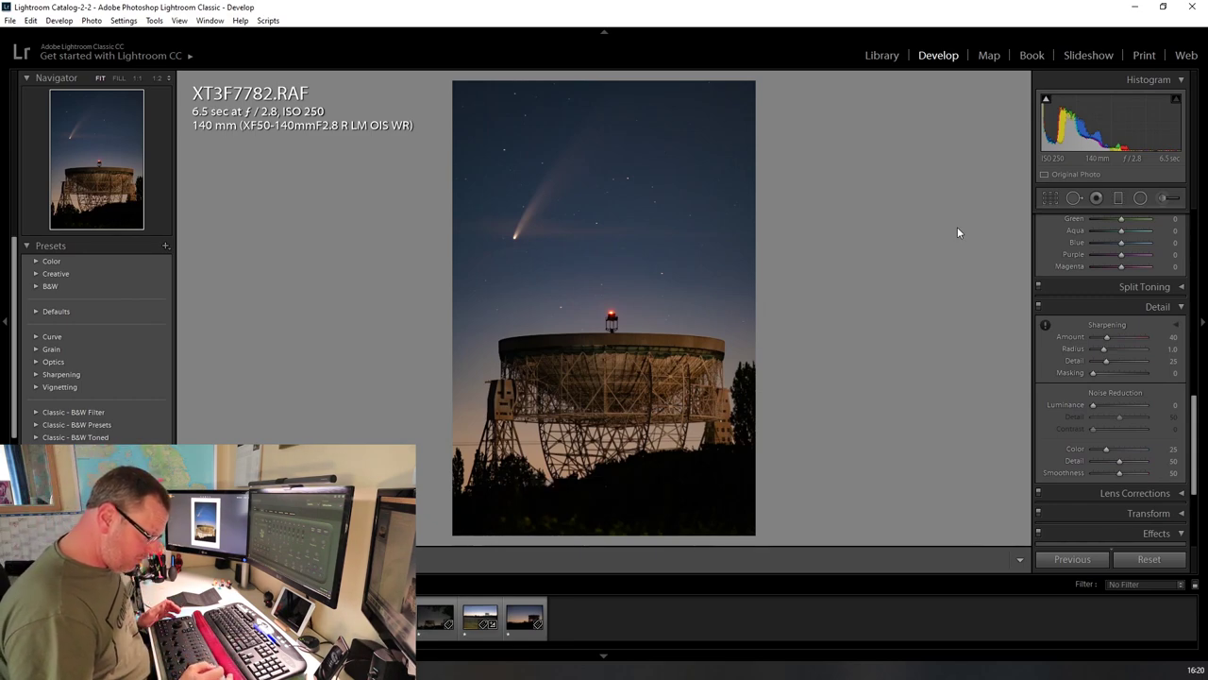
Step: Adjust the photo's white balance temperature, trying warmer tones before setting it to 5435
{"action": "key", "text": "ctrl+1"}
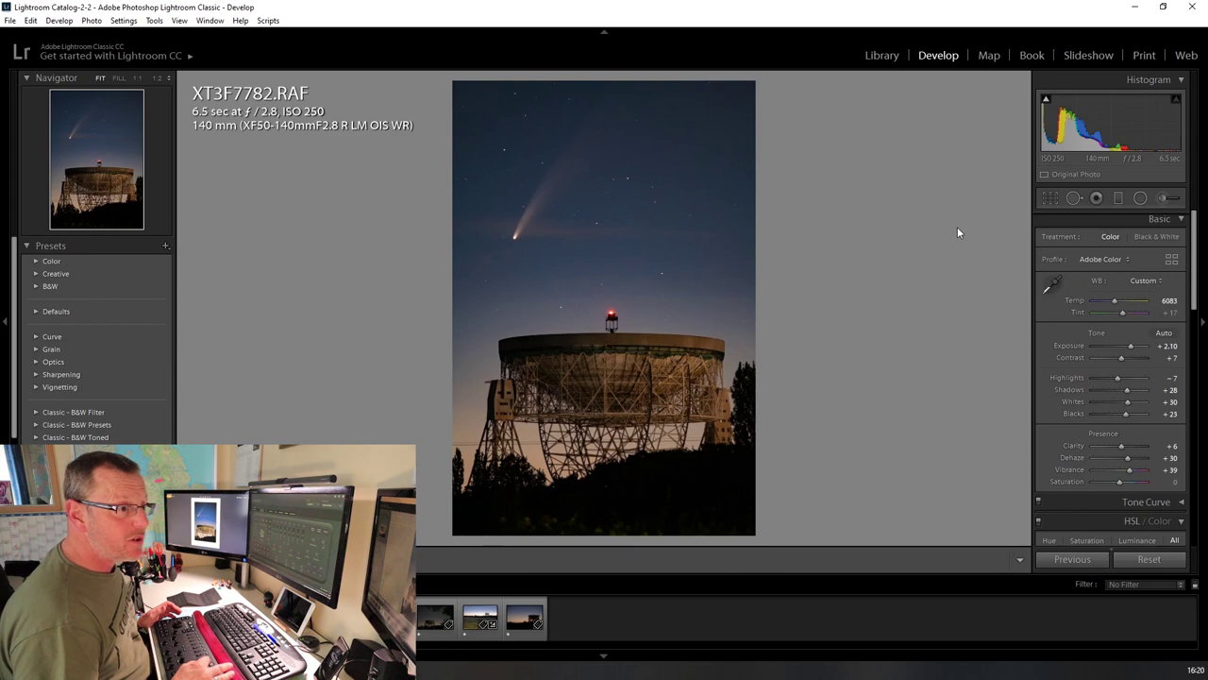
{"action": "key", "text": "shift+equal"}
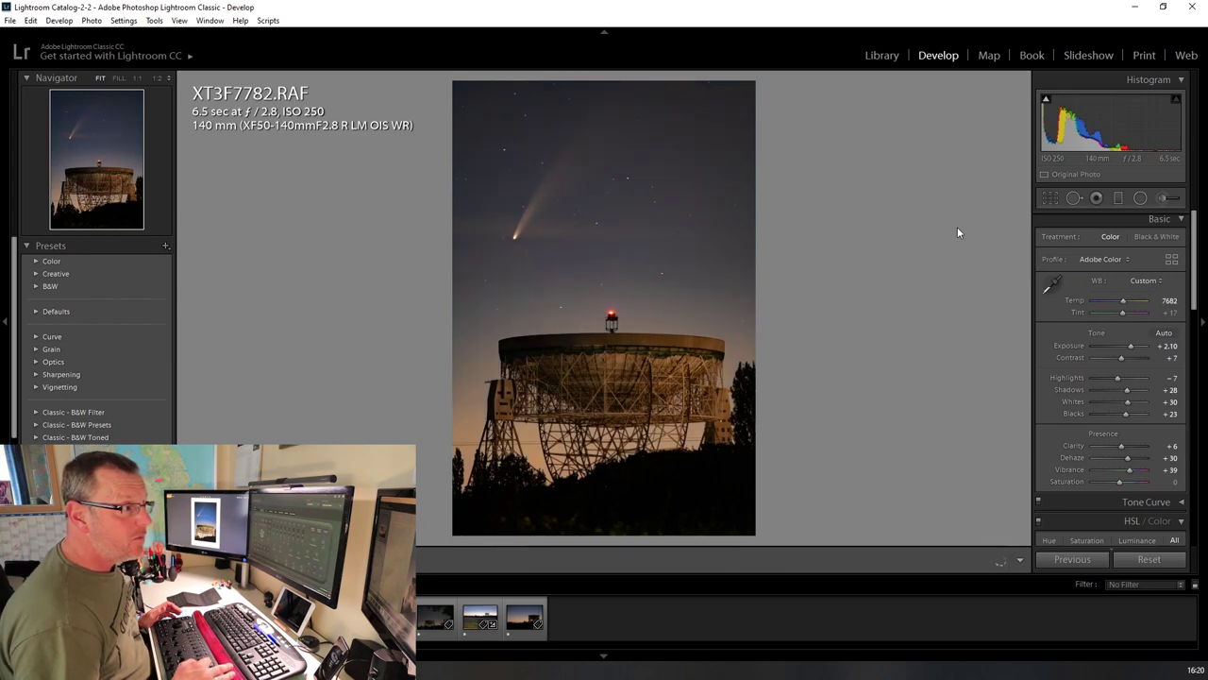
{"action": "key", "text": "shift+minus"}
{"action": "key", "text": "shift+minus"}
{"action": "key", "text": "shift+minus"}
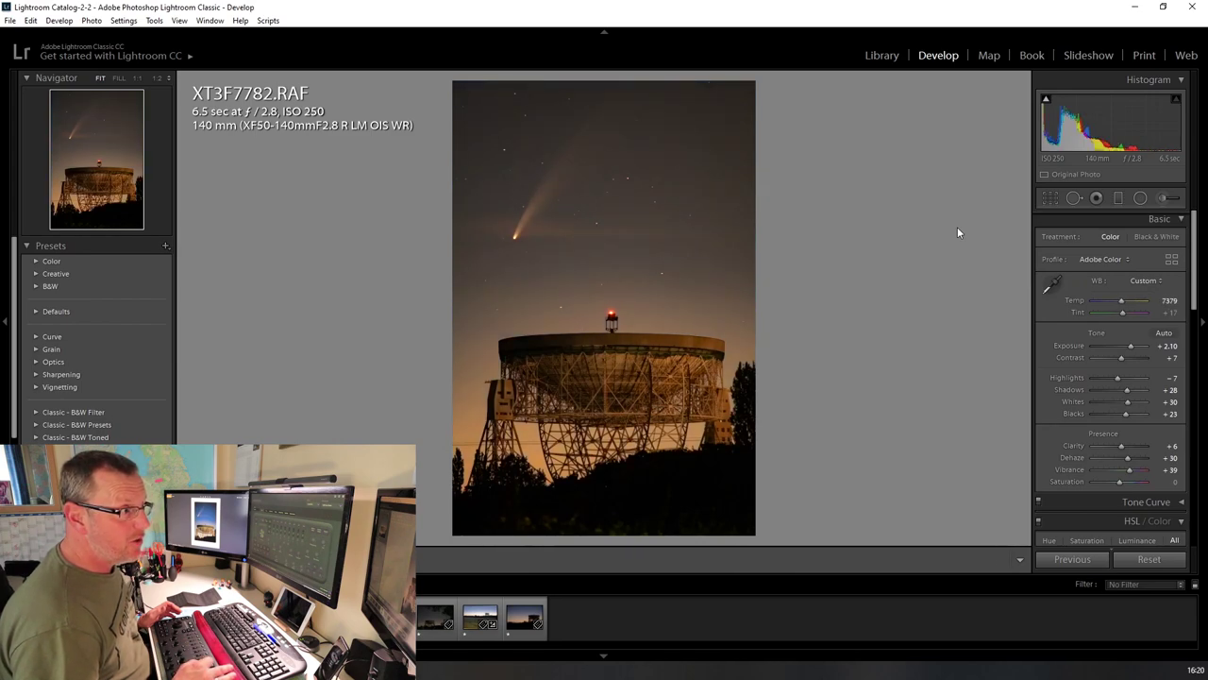
{"action": "key", "text": "shift+minus"}
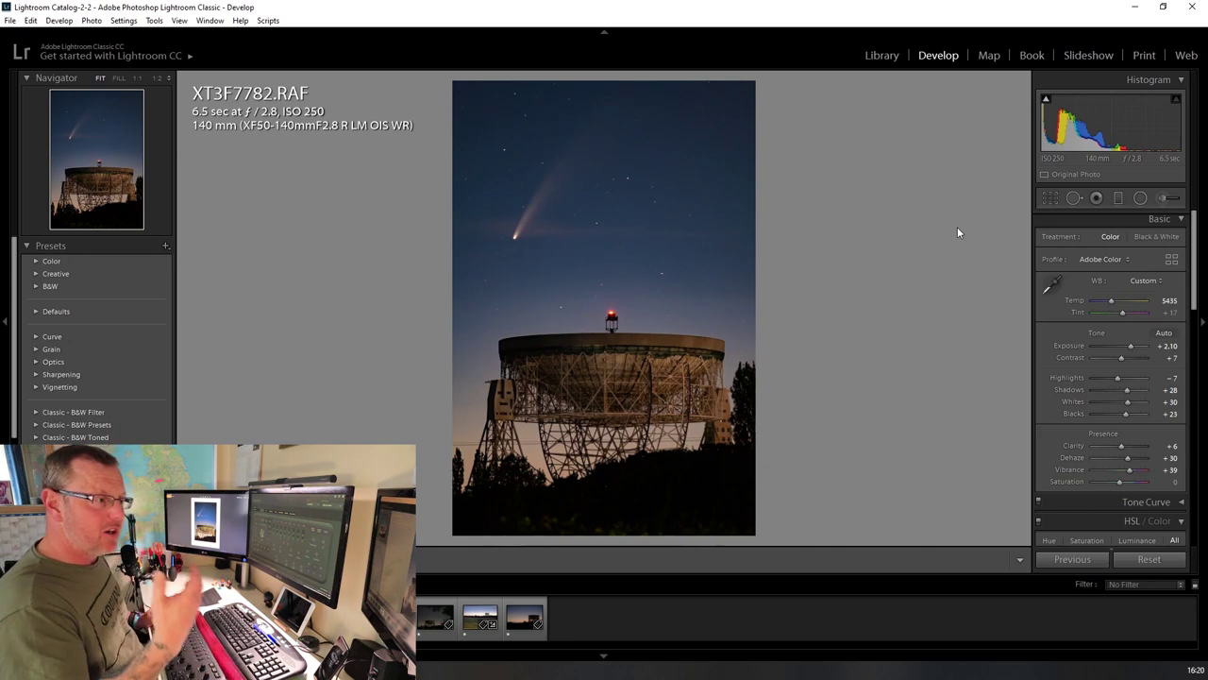
Step: Try a white balance tint of +31 on the photo and return it to +17
{"action": "key", "text": "equal"}
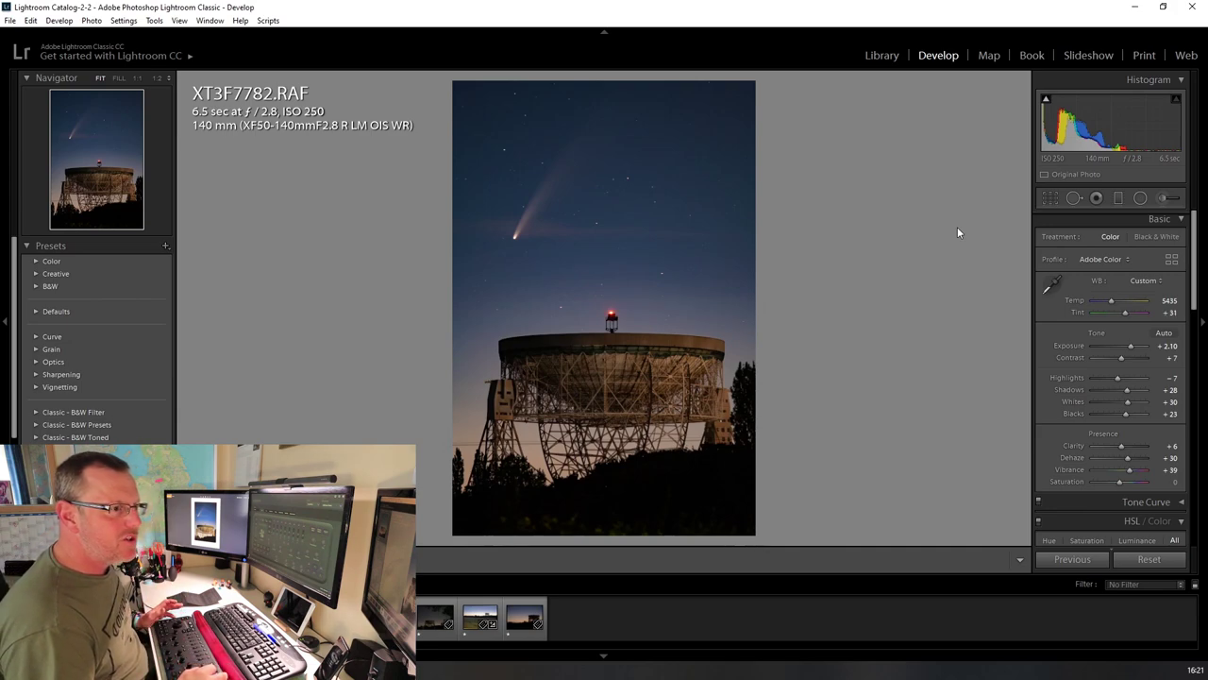
{"action": "key", "text": "equal"}
{"action": "key", "text": "equal"}
{"action": "key", "text": "equal"}
{"action": "key", "text": "equal"}
{"action": "key", "text": "equal"}
{"action": "key", "text": "equal"}
{"action": "key", "text": "equal"}
{"action": "key", "text": "equal"}
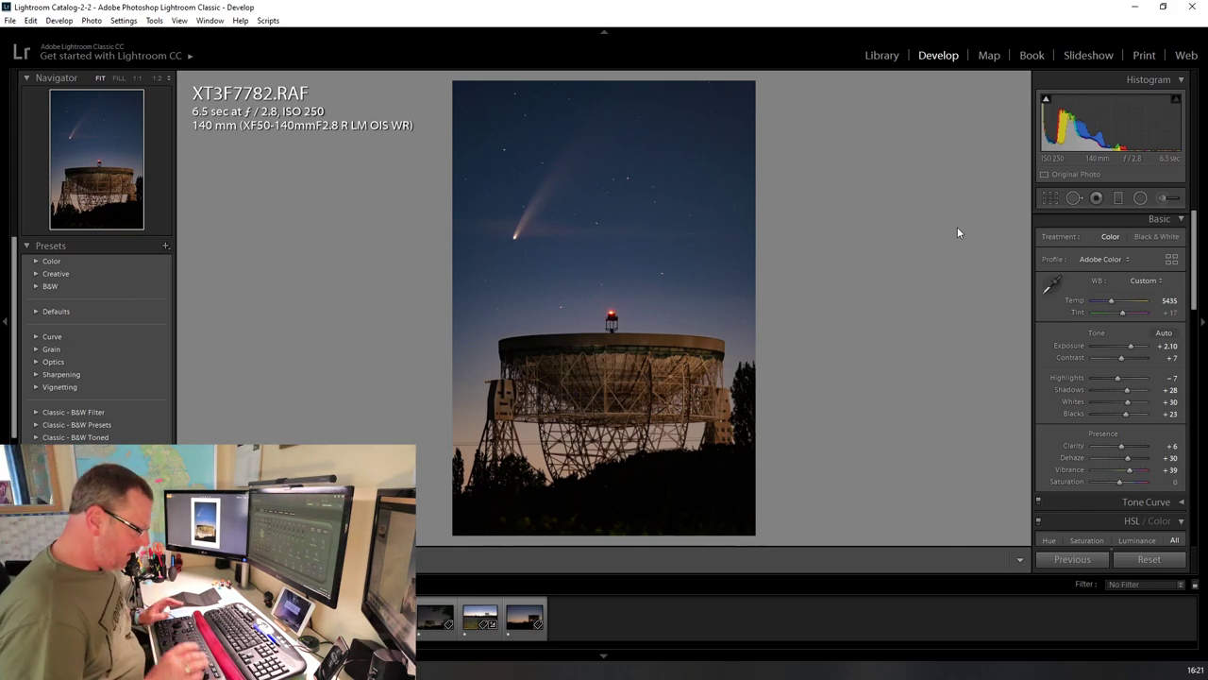
Step: Set the photo's sharpening amount to 39
{"action": "key", "text": "ctrl+5"}
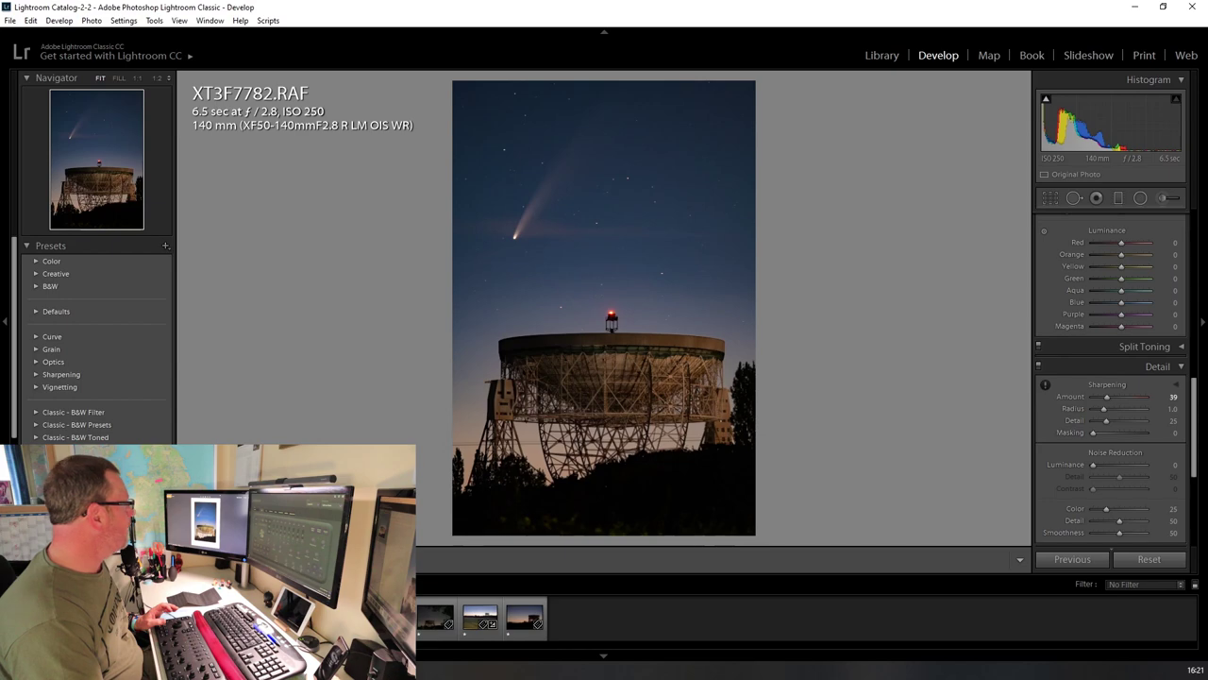
Step: Place the Photos window with the bordered comet image beside the Lightroom edit, compare both versions and minimize the Photos window
{"action": "left_click_drag", "start_coordinate": [0, 236], "coordinate": [124, 18]}
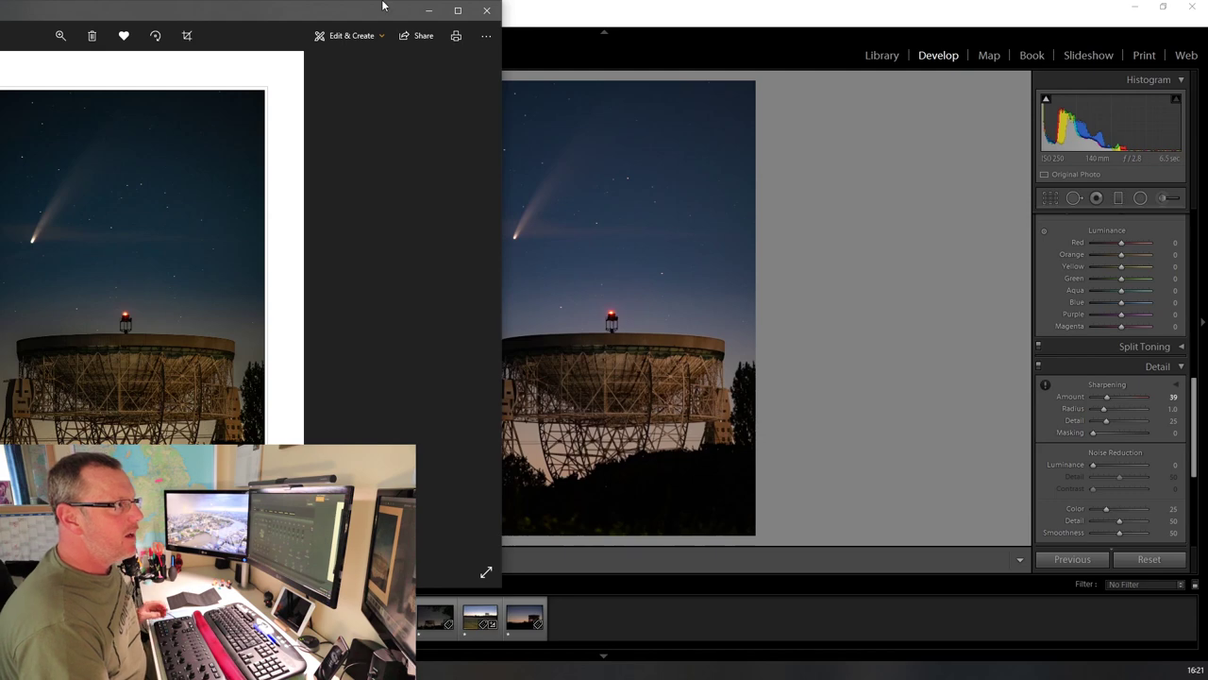
{"action": "left_click_drag", "start_coordinate": [337, 15], "coordinate": [316, 11]}
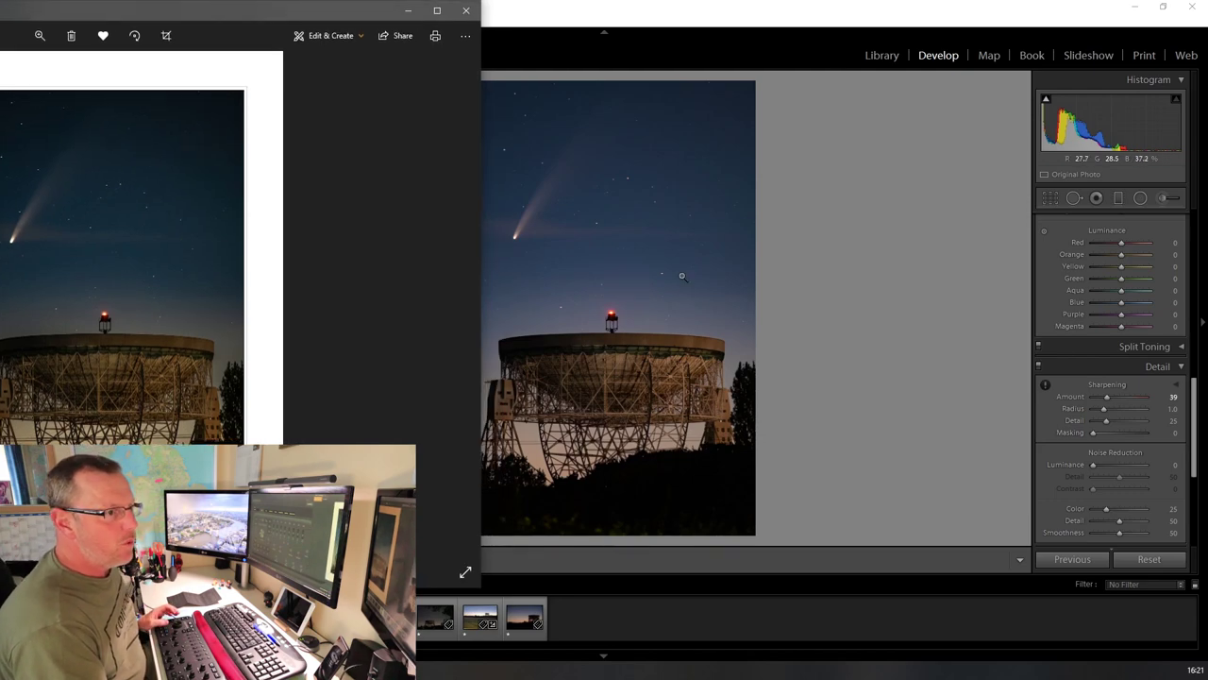
{"action": "left_click", "coordinate": [1107, 359]}
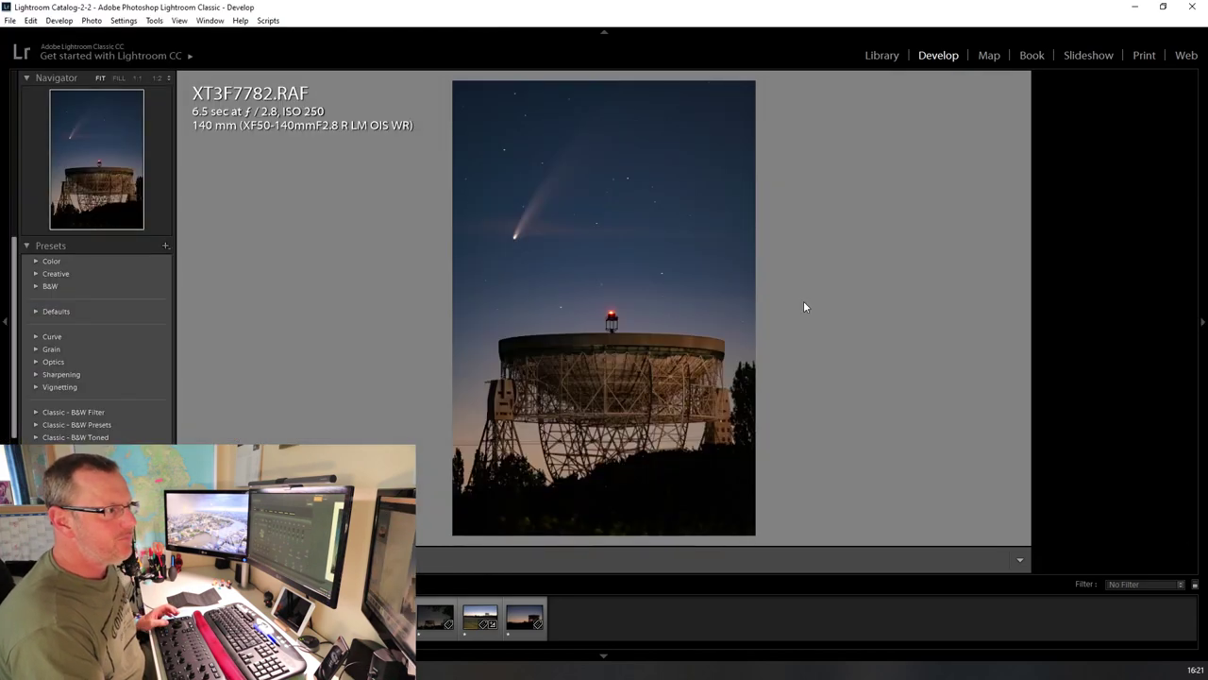
{"action": "key", "text": "alt+Tab"}
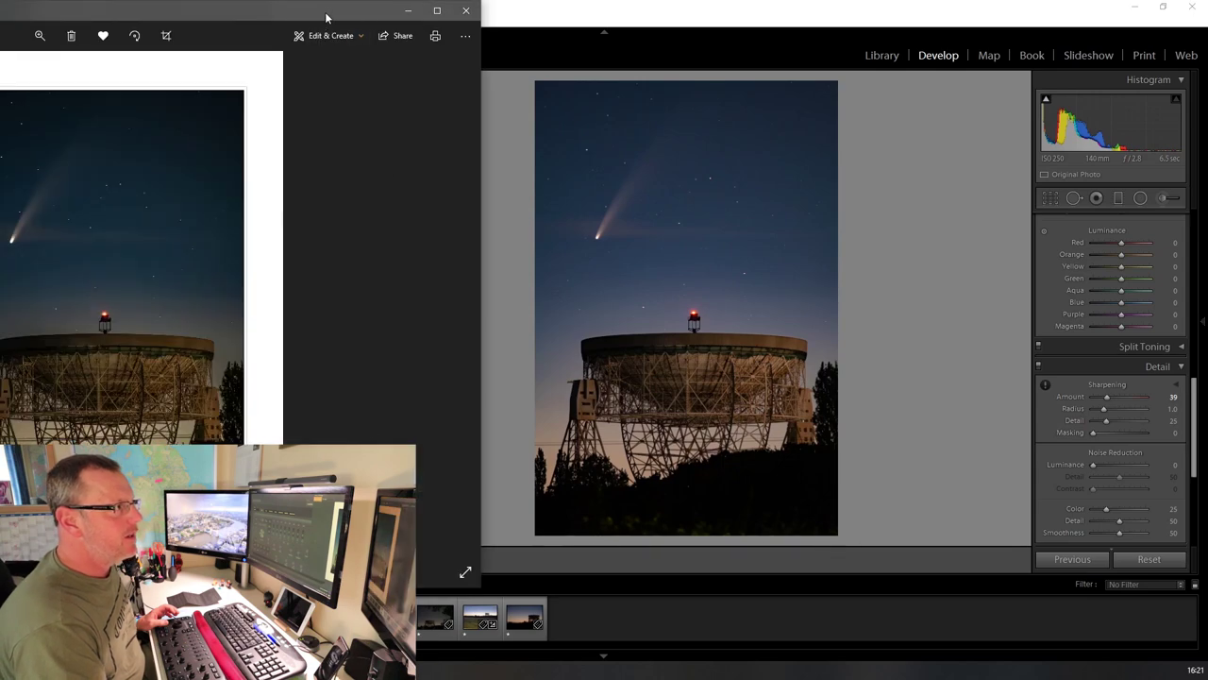
{"action": "left_click_drag", "start_coordinate": [328, 13], "coordinate": [412, 13]}
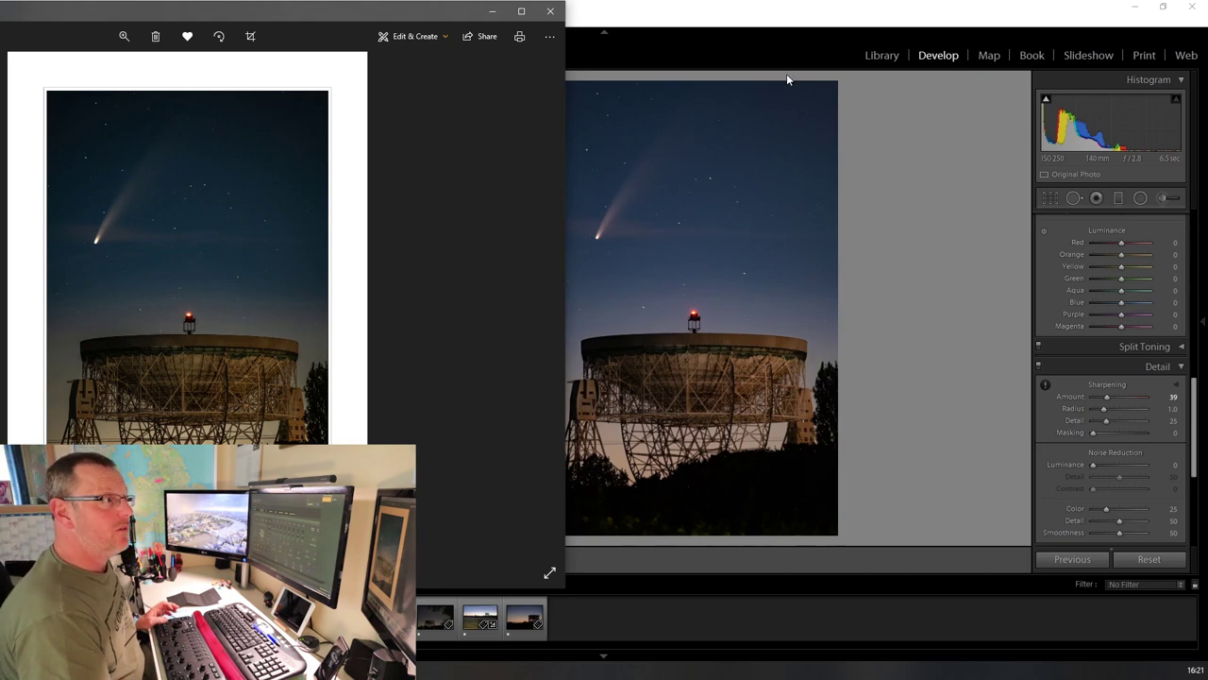
{"action": "left_click", "coordinate": [491, 10]}
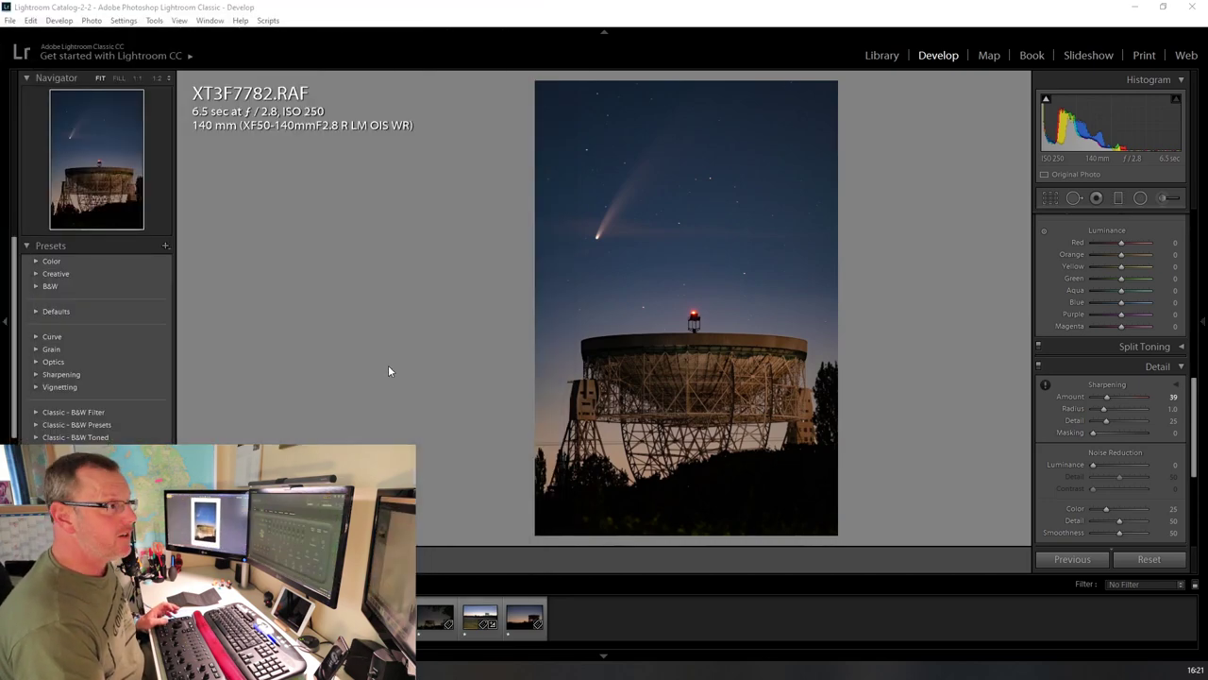